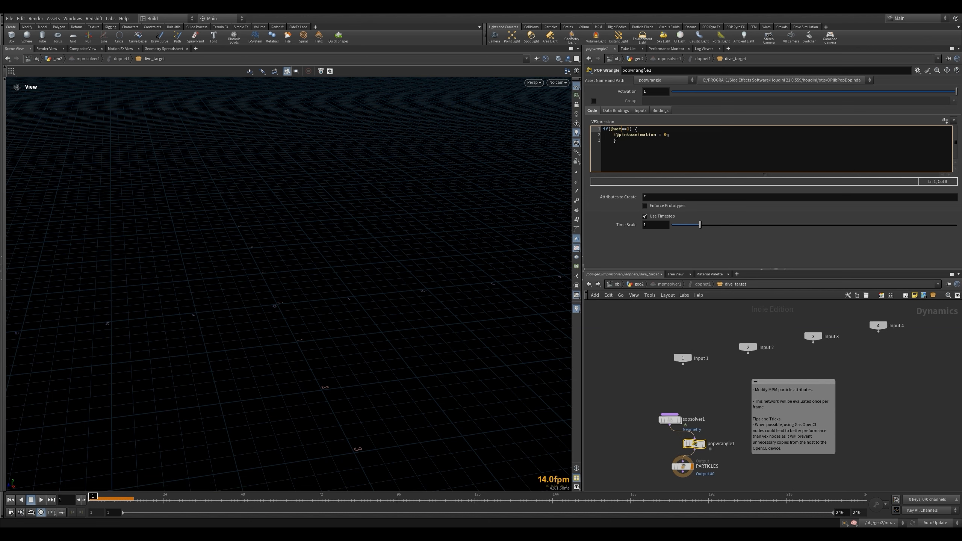
double_click(614, 134)
type("sand_cohesion")
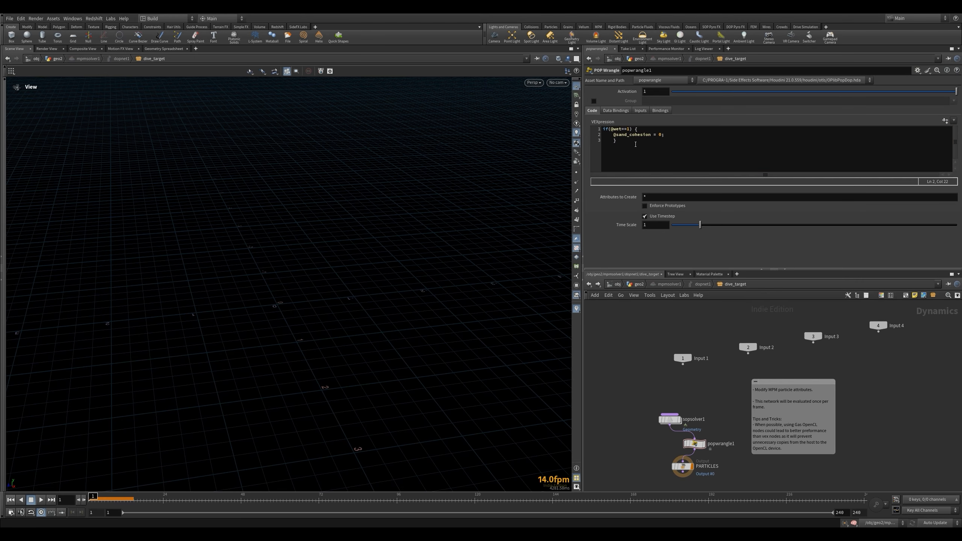
left_click(636, 284)
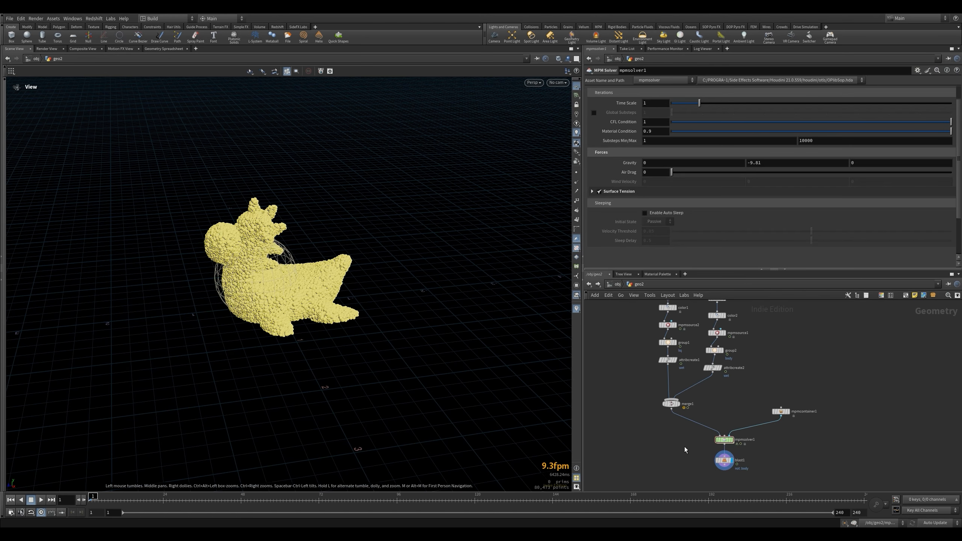
Step: Play the simulation from the blast1 node, restore the previous camera view, and return to the first frame
left_click(717, 463)
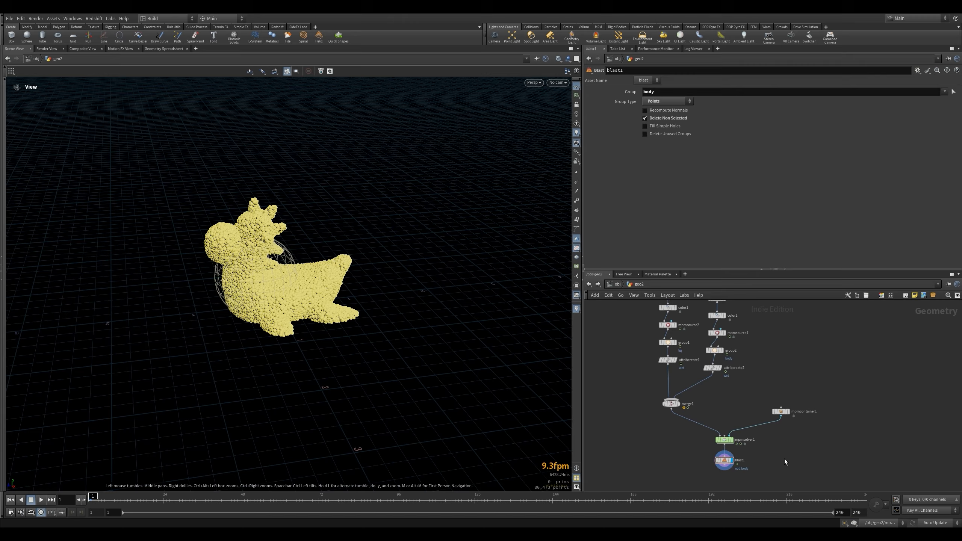
key("Up")
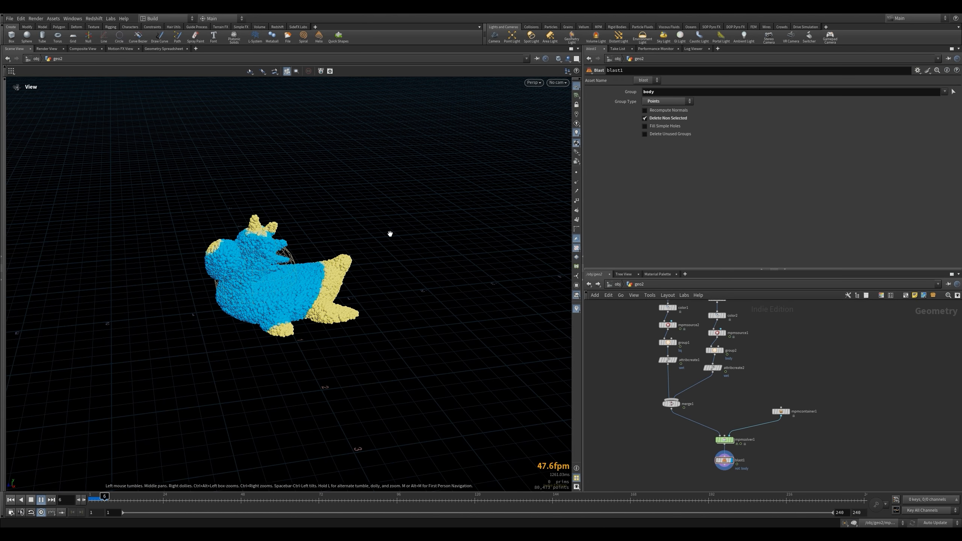
key("bracketleft")
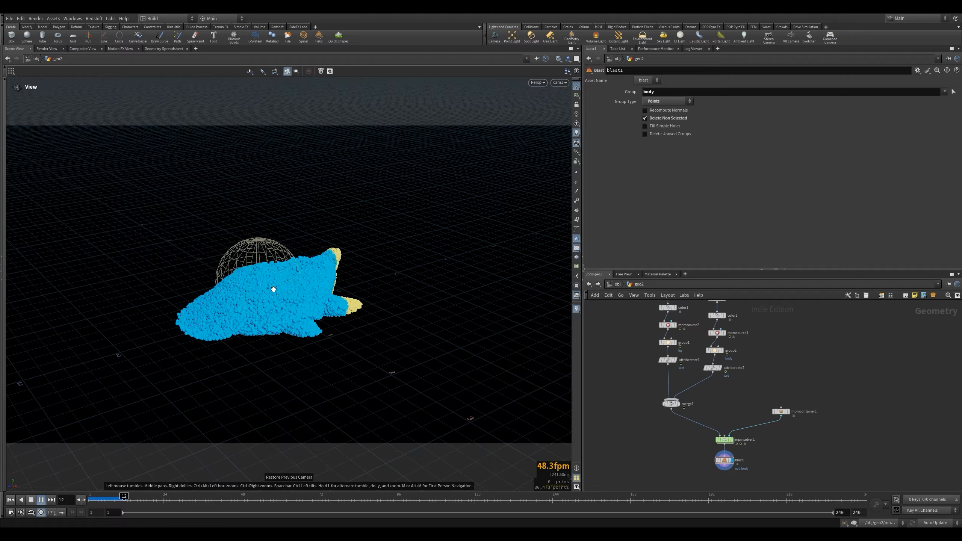
key("ctrl+Up")
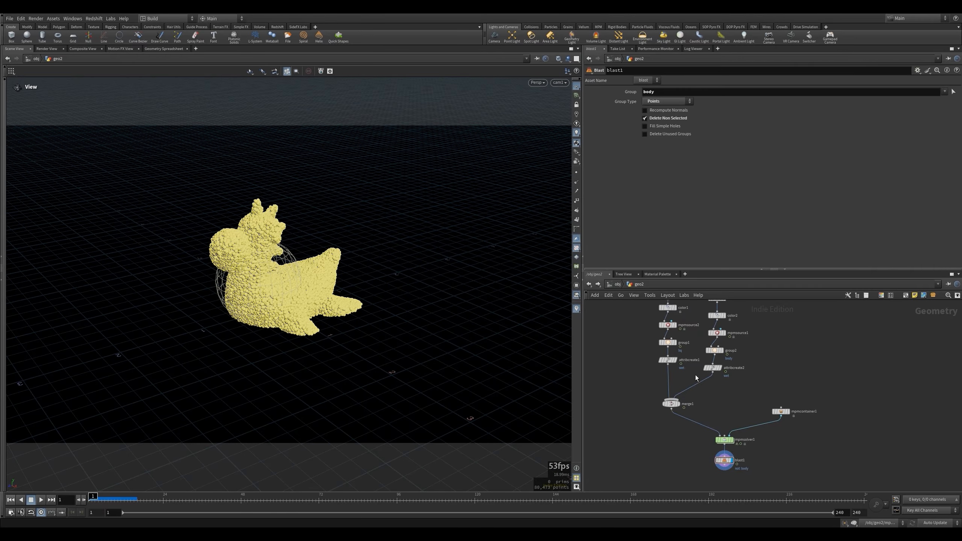
Step: Set the sphere's transform1 translation to 2 in Y and 0 in Z, and its uniform scale to 0.5
scroll(676, 414, "down", 3)
scroll(673, 335, "up", 4)
left_click(668, 349)
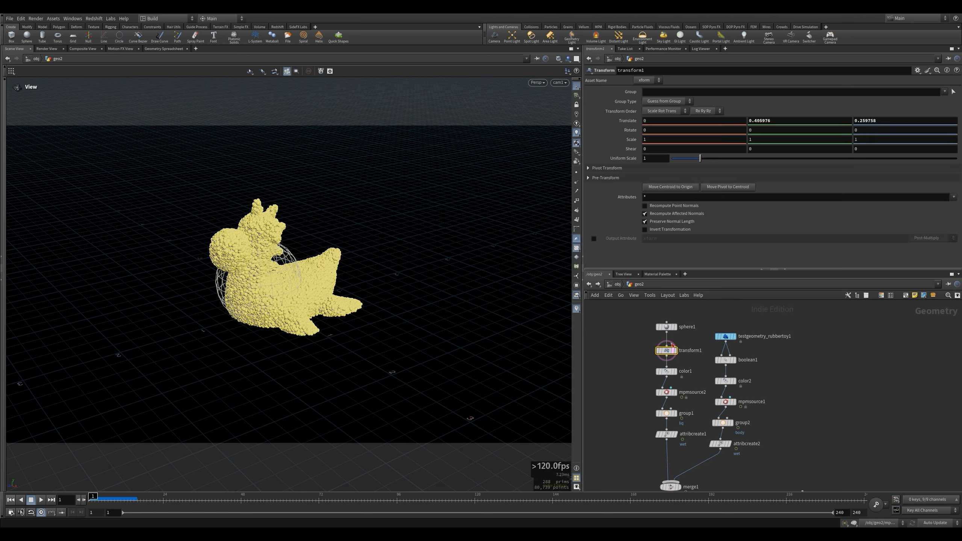
double_click(761, 121)
type("2")
key("Tab")
type("0")
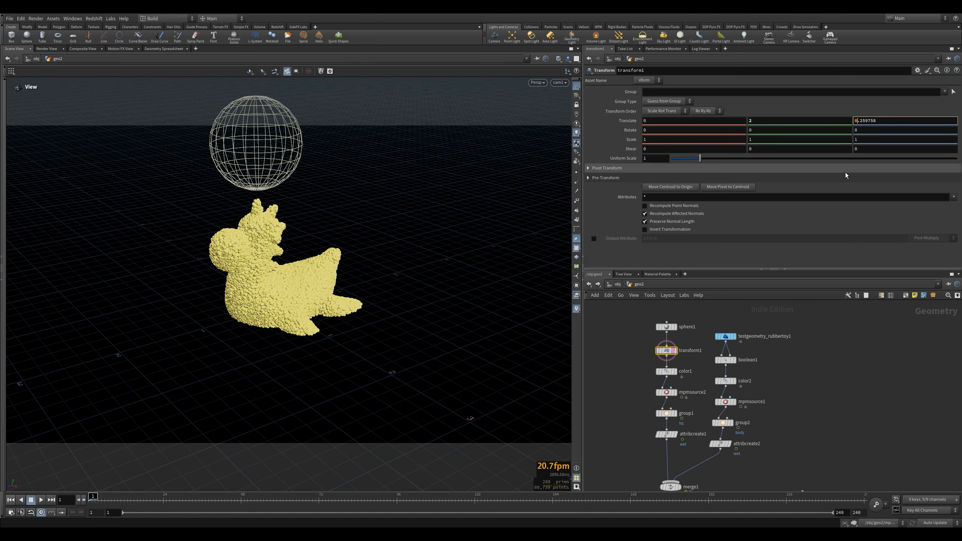
double_click(657, 158)
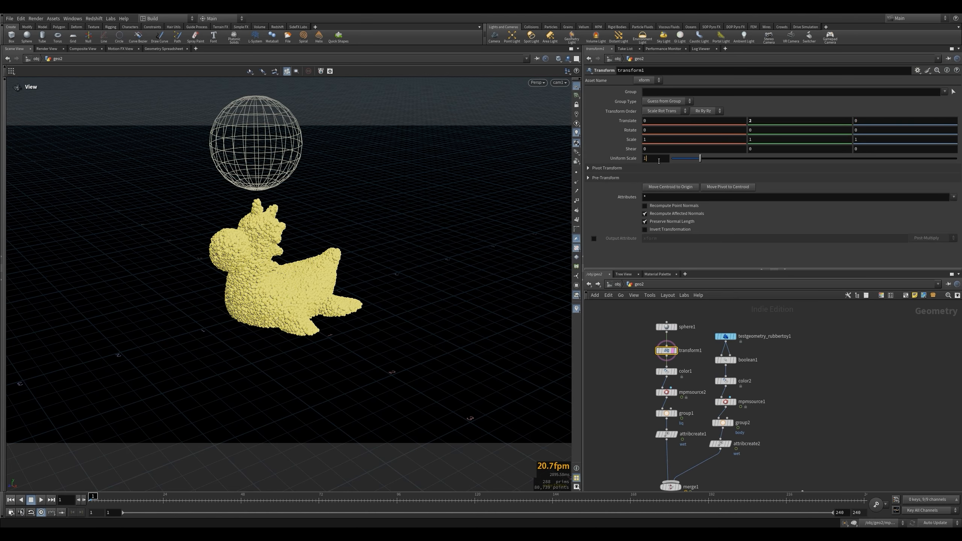
type("0.5")
key("Return")
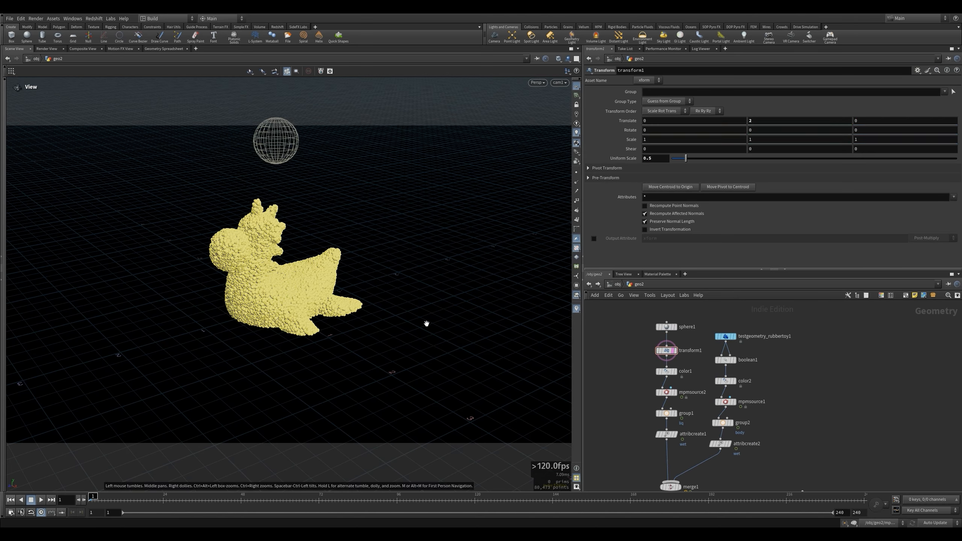
Step: Play the simulation with the smaller, raised sphere, stop it, and rewind to the first frame
key("Up")
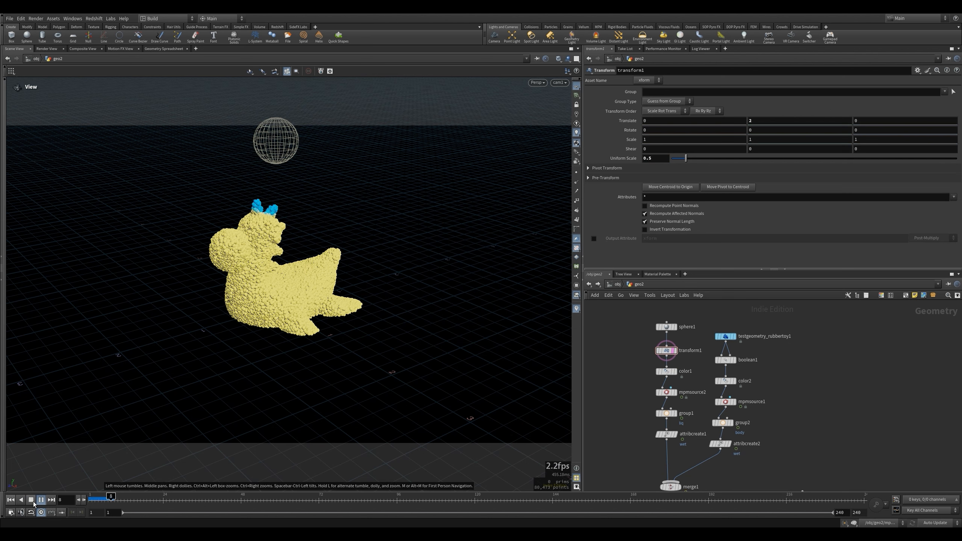
left_click(32, 500)
key("Up")
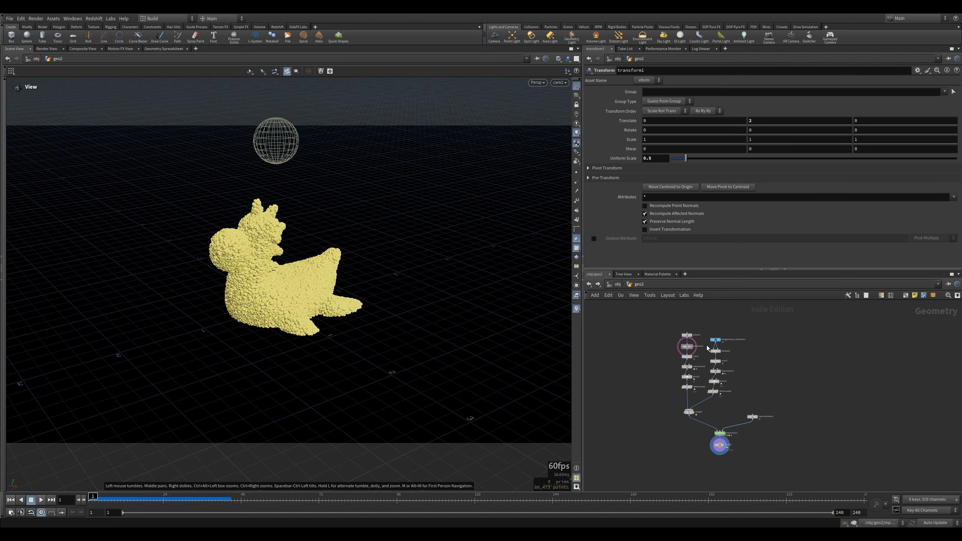
Step: Set the cohesion of the rubber toy's mpmsource1 to 0
scroll(709, 419, "up", 2)
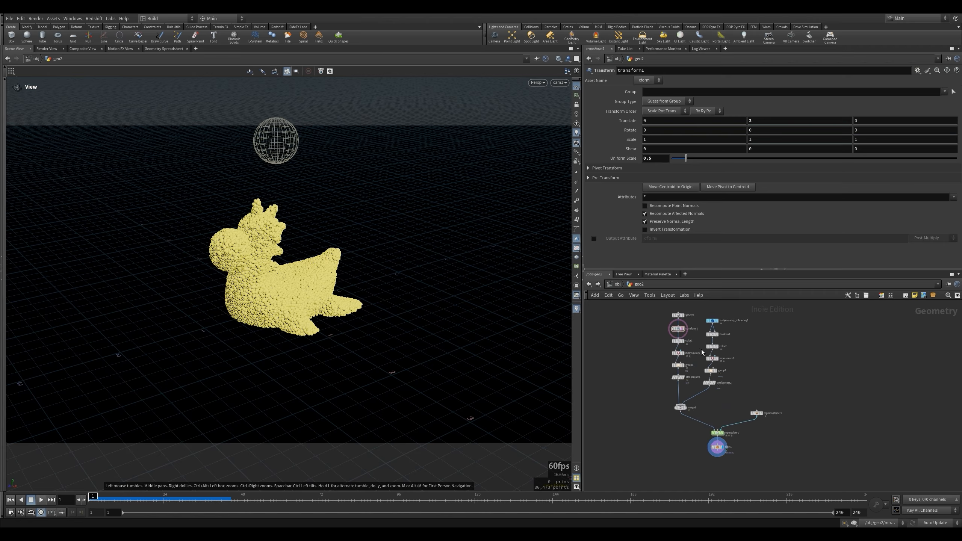
left_click(715, 358)
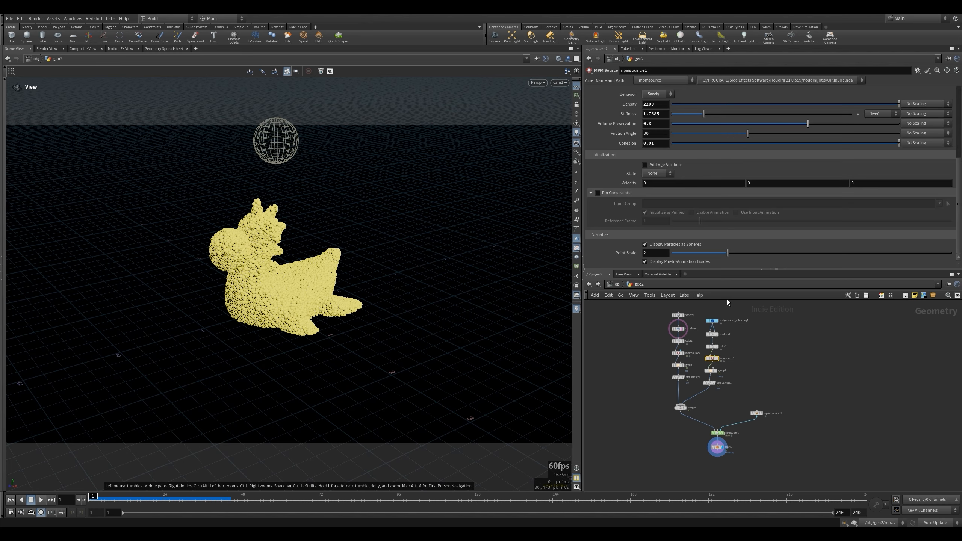
left_click(654, 144)
type("0")
double_click(717, 433)
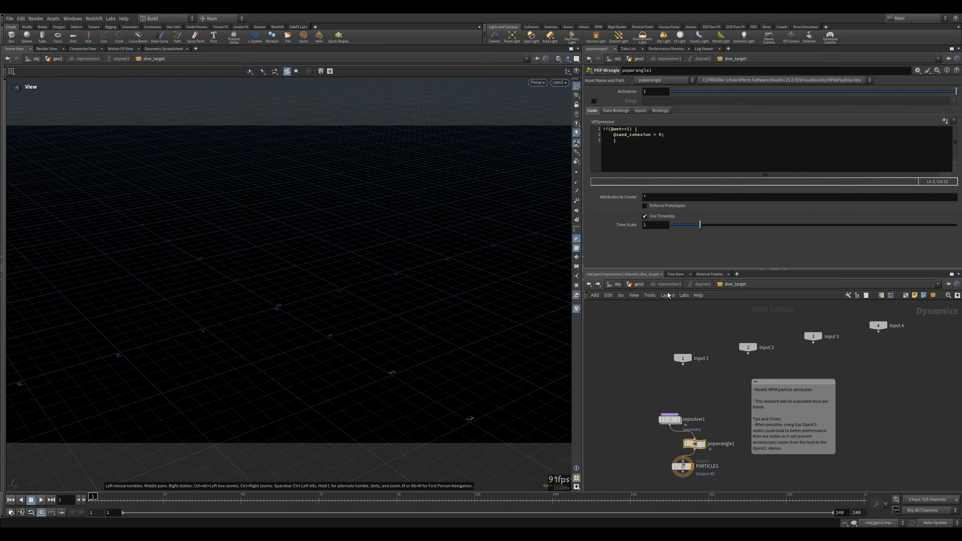
left_click(614, 136)
type("//")
key("End")
key("Return")
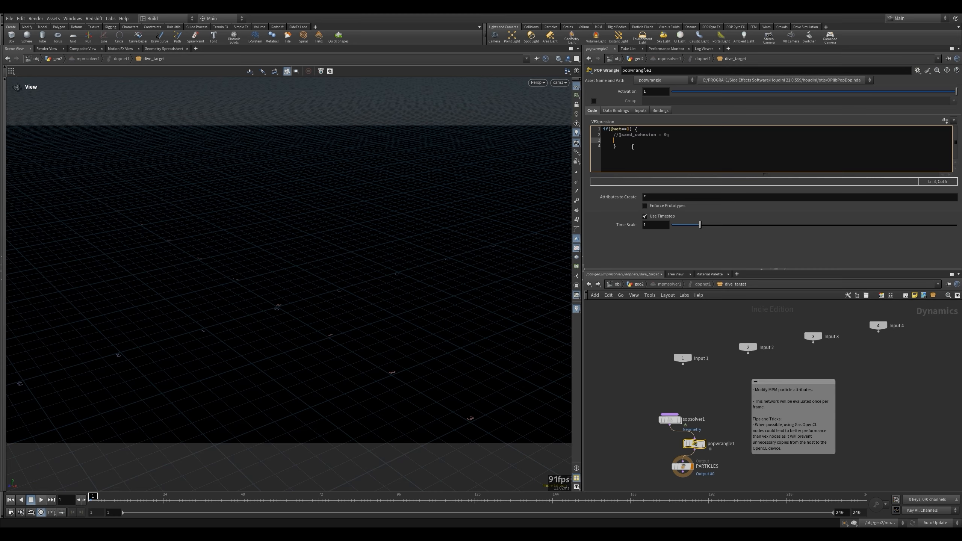
Step: Write a multi-line block comment with placeholder text in the wrangle and delete it again
type("/*sdasd")
key("Return")
type("asdads")
key("Return")
type("*/")
key("Return")
type("4545")
key("BackSpace")
key("BackSpace")
key("BackSpace")
key("BackSpace")
key("BackSpace")
key("BackSpace")
key("BackSpace")
key("BackSpace")
key("BackSpace")
key("BackSpace")
key("BackSpace")
key("BackSpace")
key("BackSpace")
key("BackSpace")
key("BackSpace")
key("BackSpace")
key("BackSpace")
key("BackSpace")
key("BackSpace")
key("BackSpace")
key("BackSpace")
key("BackSpace")
key("BackSpace")
key("BackSpace")
Step: Add i@pintoanimation=0; inside the wrangle's wet condition and return to the geo2 network
type("i@pinto")
left_click(638, 284)
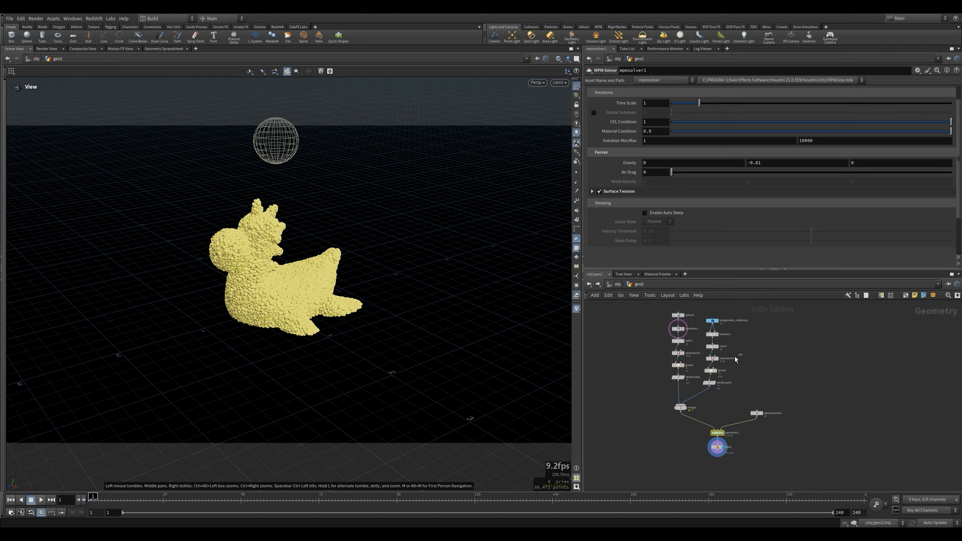
Step: Enable Pin Constraints on the rubber toy's mpmsource1, play the simulation from blast1, and rewind to the first frame
left_click_drag(716, 364, 715, 364)
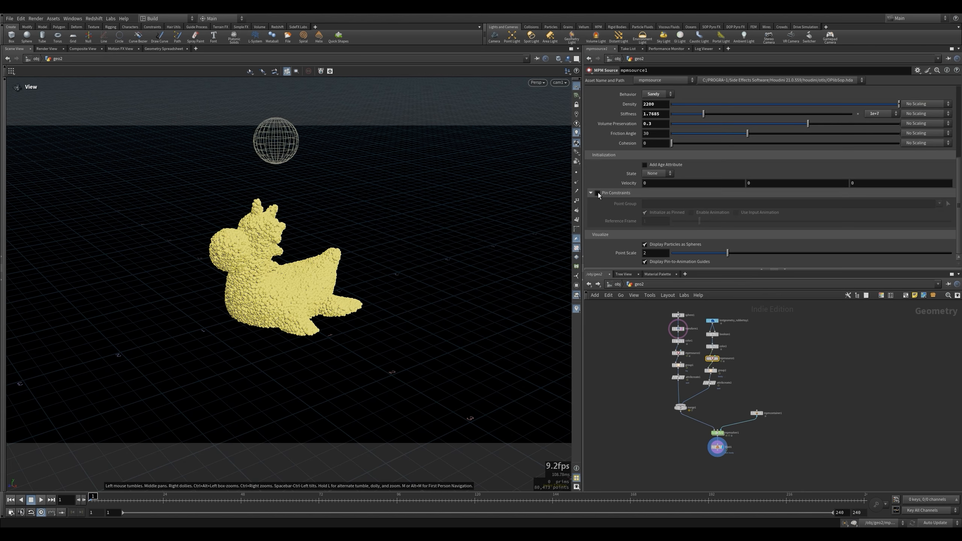
left_click_drag(774, 452, 713, 447)
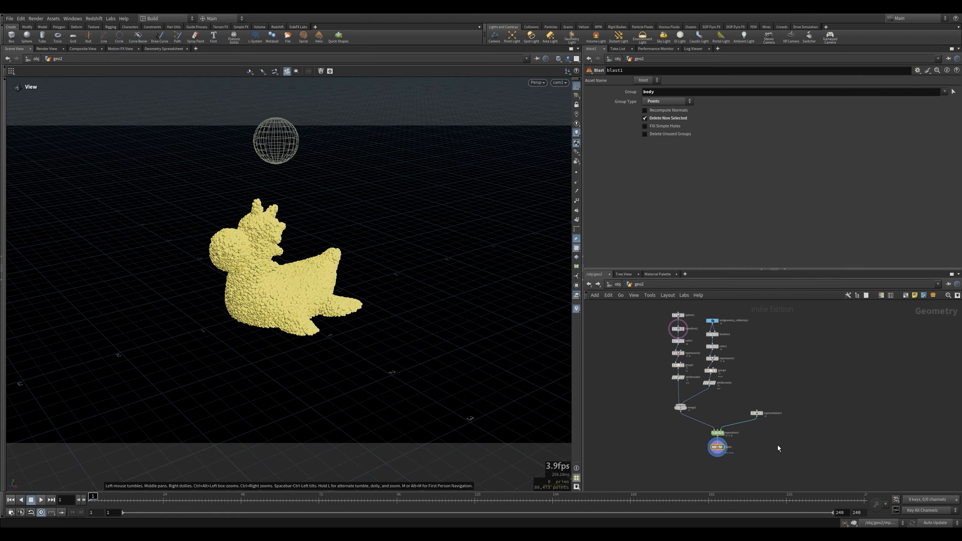
key("Up")
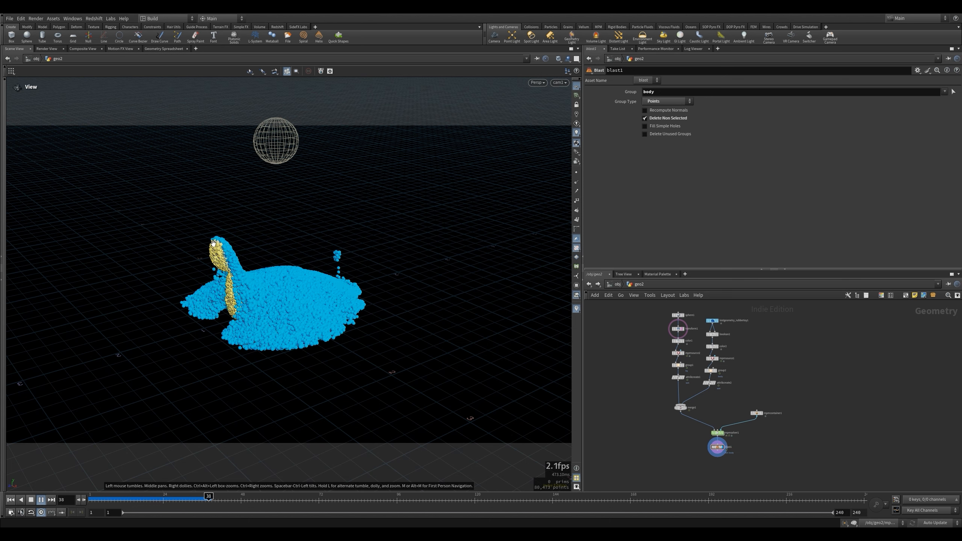
key("ctrl+Up")
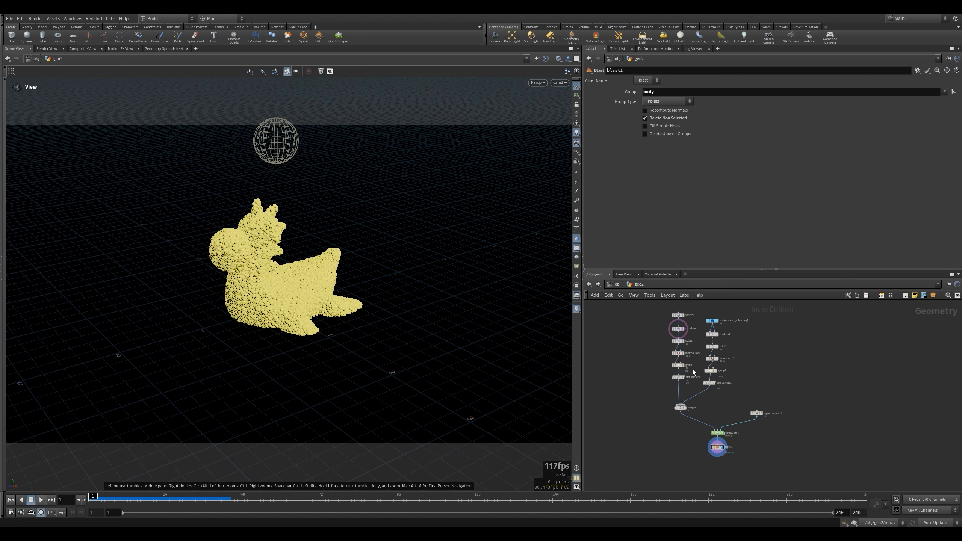
Step: Disable Pin Constraints on the rubber toy's mpmsource1 and set its cohesion to 0.01
left_click(712, 358)
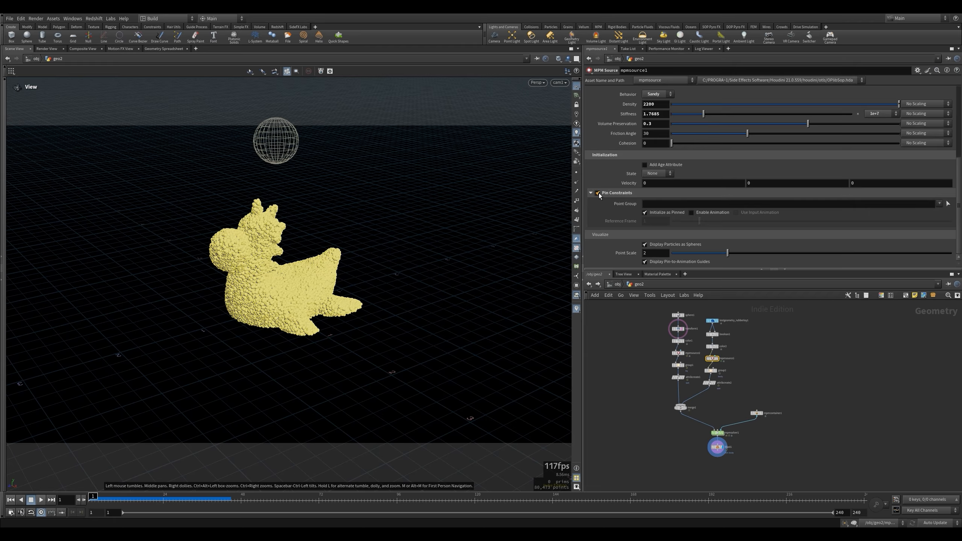
left_click(656, 143)
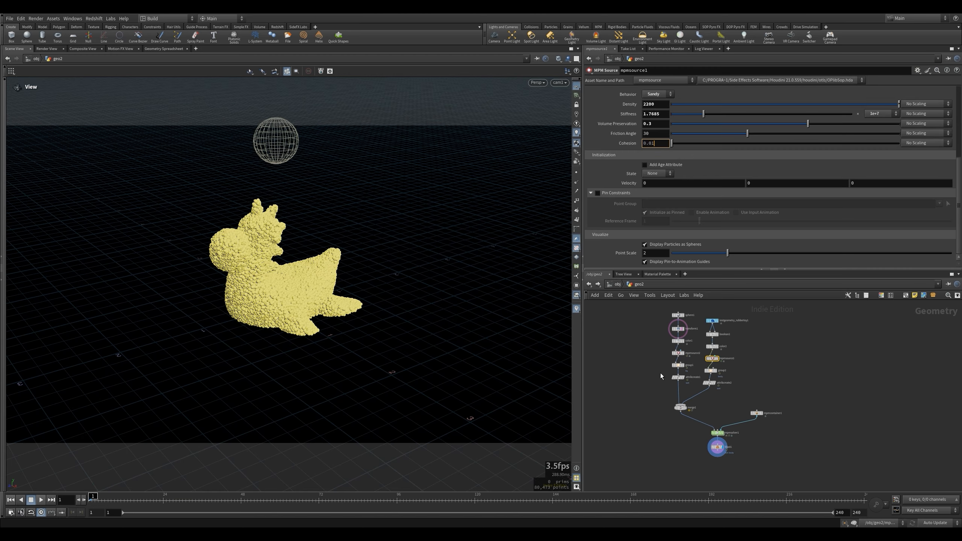
Step: Comment out the i@pintoanimation=0; line in the solver's POP wrangle, then play and rewind the simulation
double_click(717, 433)
left_click(614, 140)
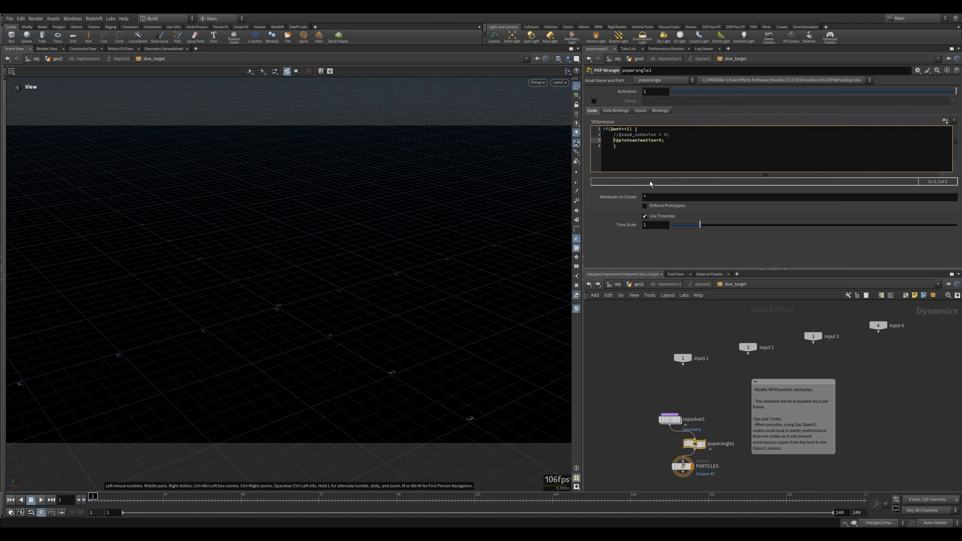
type("//u")
key("Up")
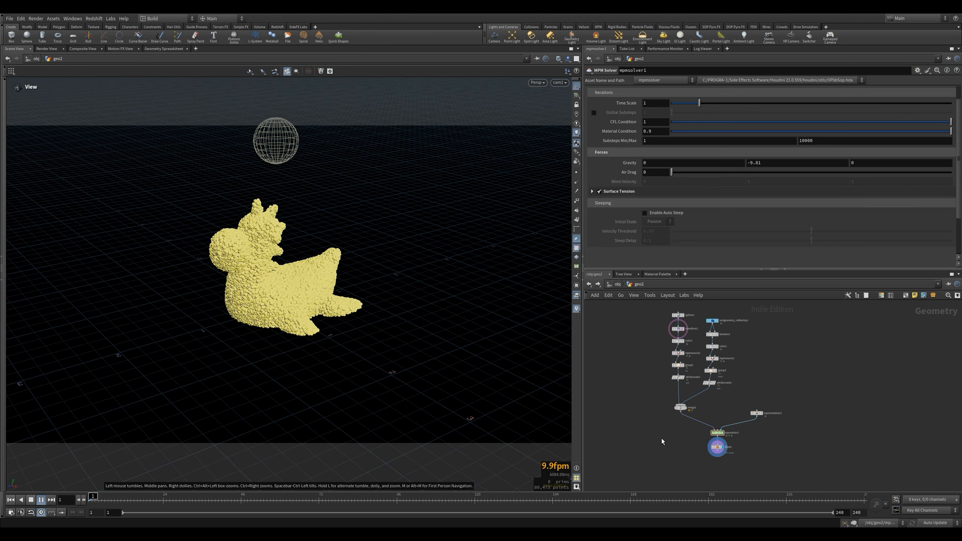
left_click(10, 500)
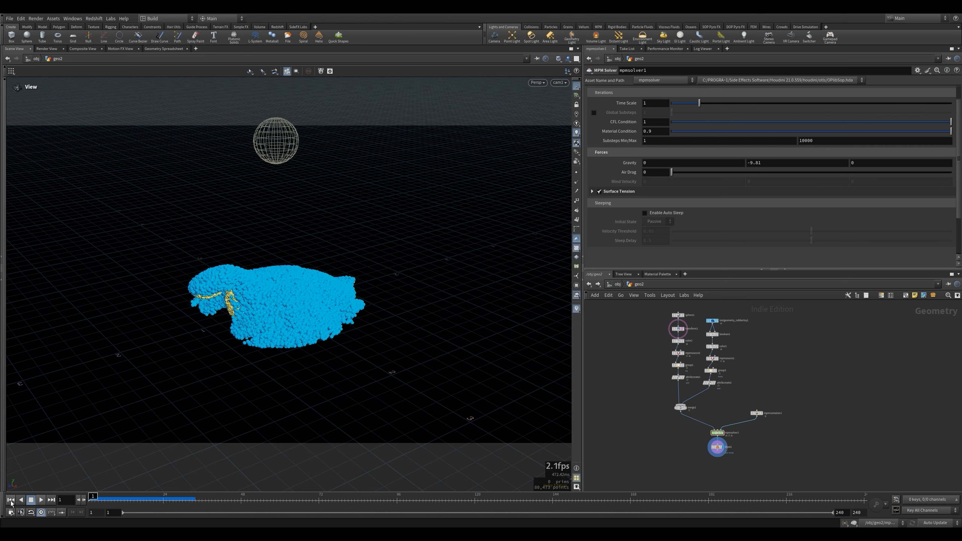
Step: Duplicate the geo2 object at the object level and open the copy's network
key("u")
key("ctrl+c")
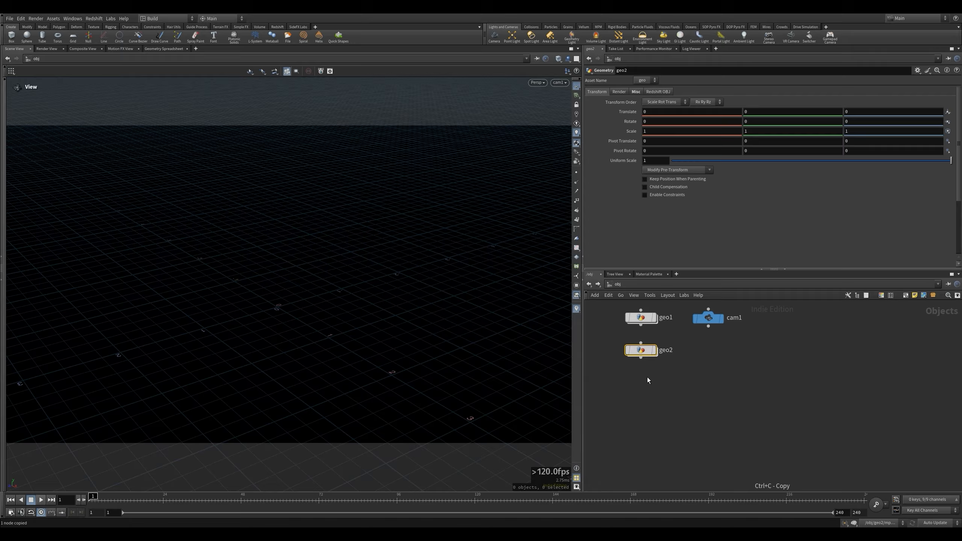
key("ctrl+v")
double_click(646, 379)
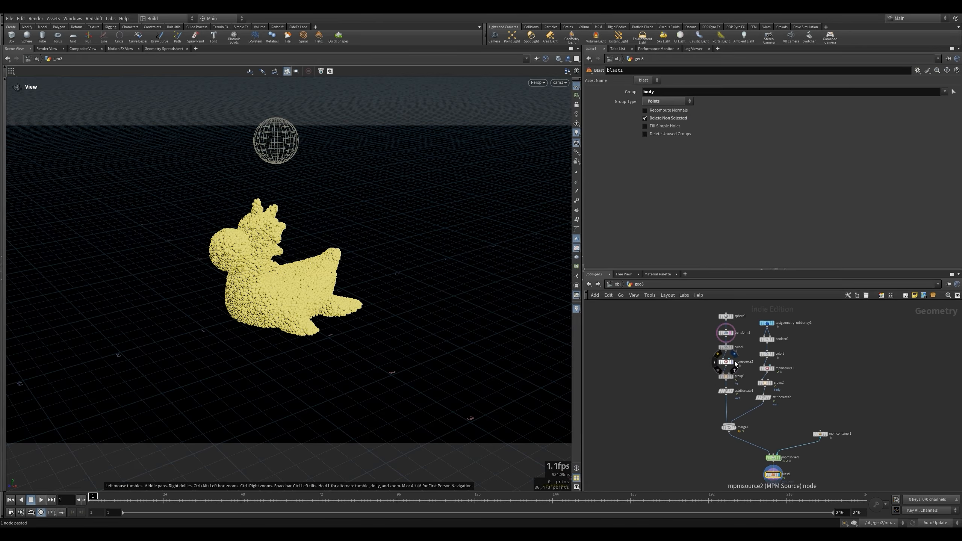
Step: Display the sphere's mpmsource2, set its emission type to Continuous, and display the blast1 node again
left_click(734, 362)
left_click(731, 364)
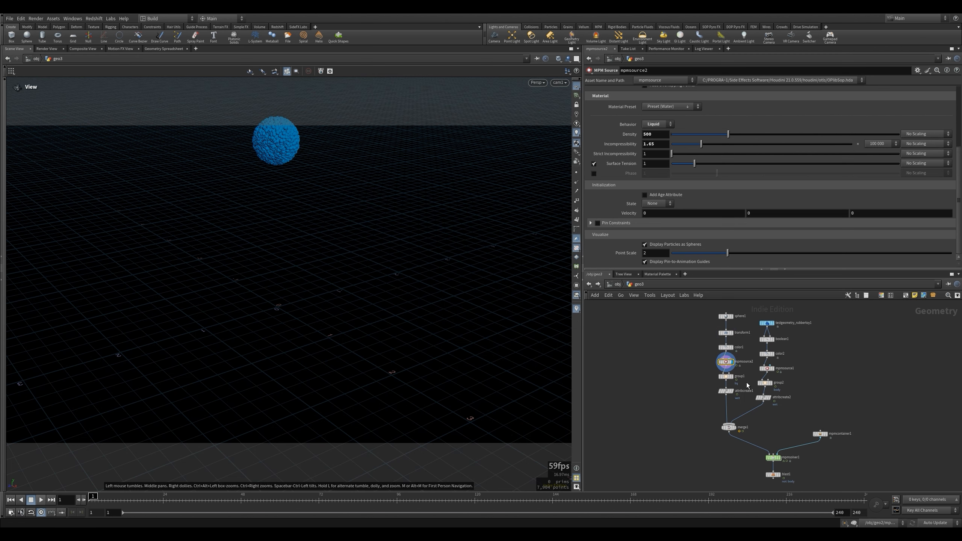
scroll(735, 343, "up", 3)
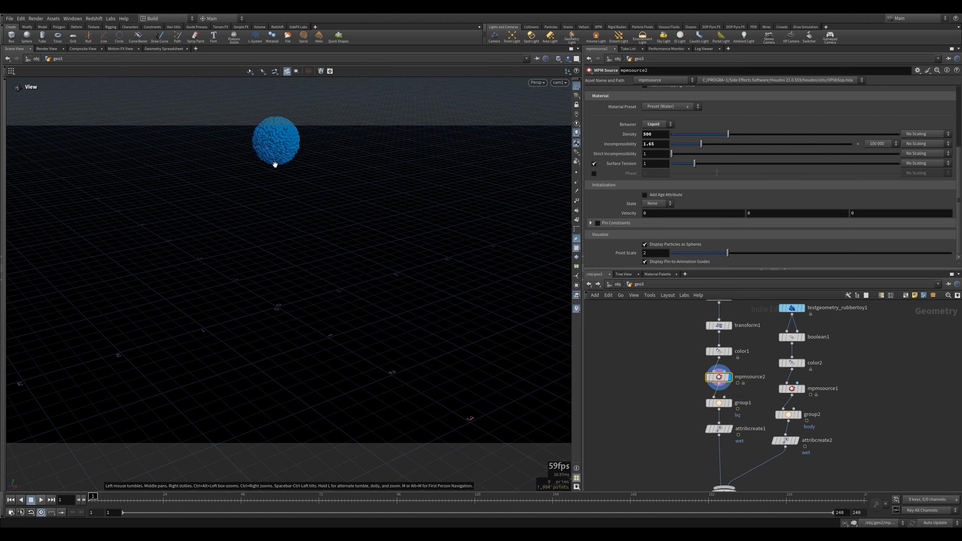
mouse_move(731, 328)
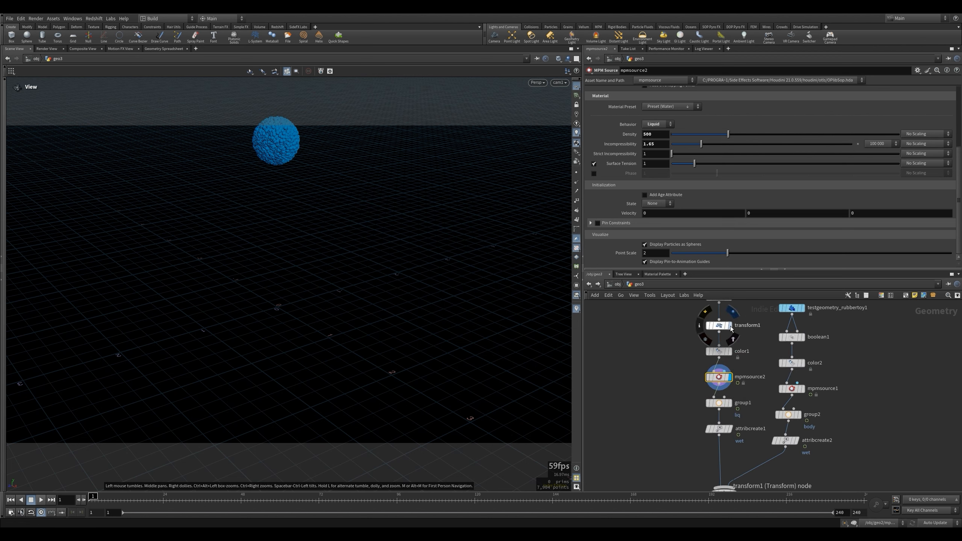
scroll(692, 400, "down", 4)
scroll(620, 143, "up", 3)
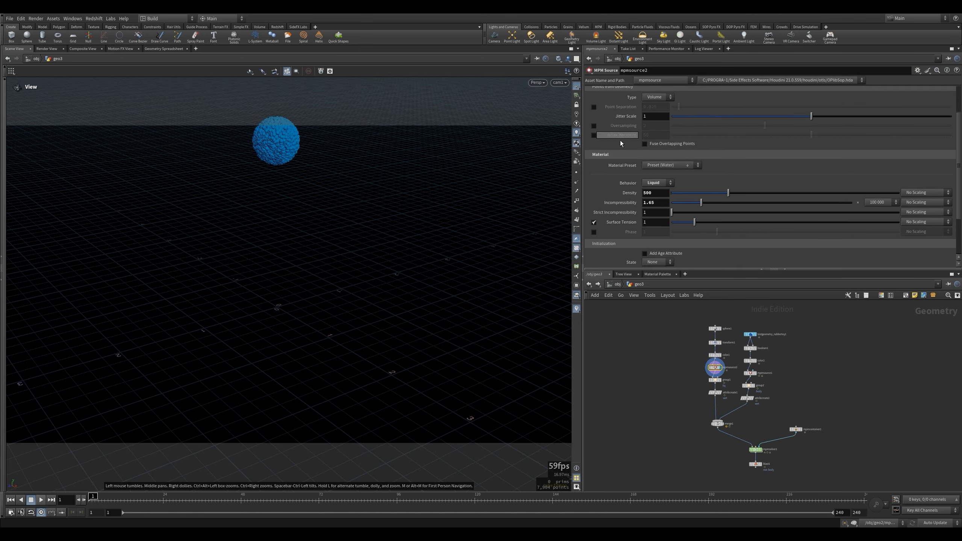
scroll(620, 144, "up", 2)
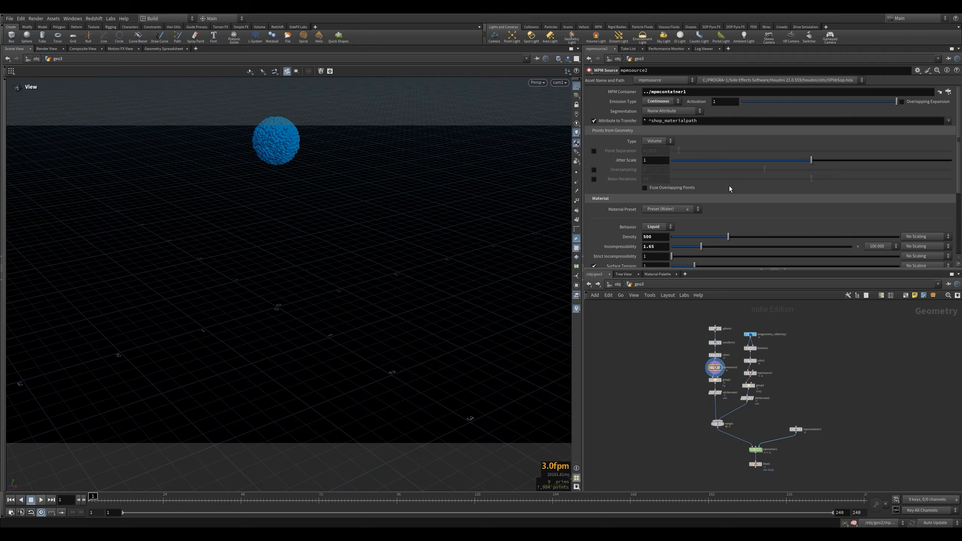
scroll(751, 417, "up", 3)
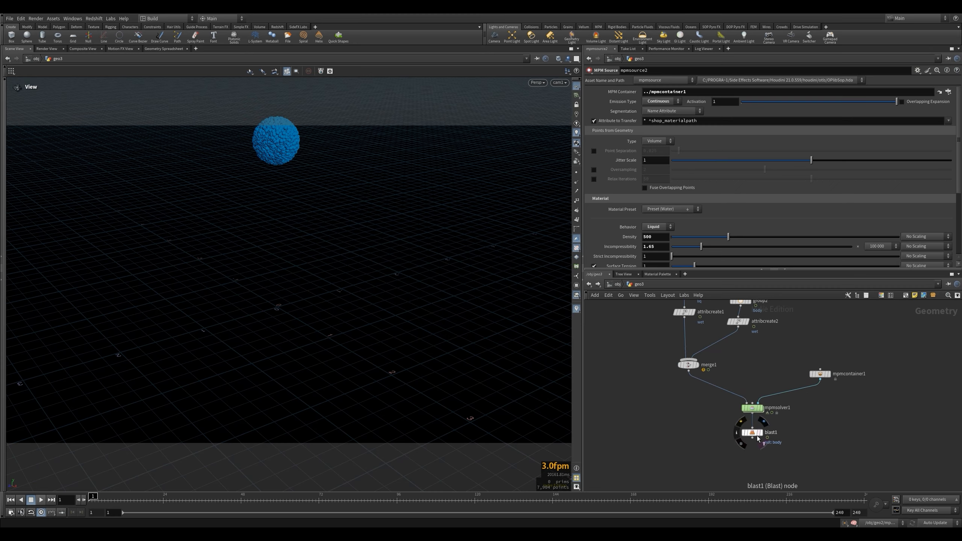
left_click(762, 422)
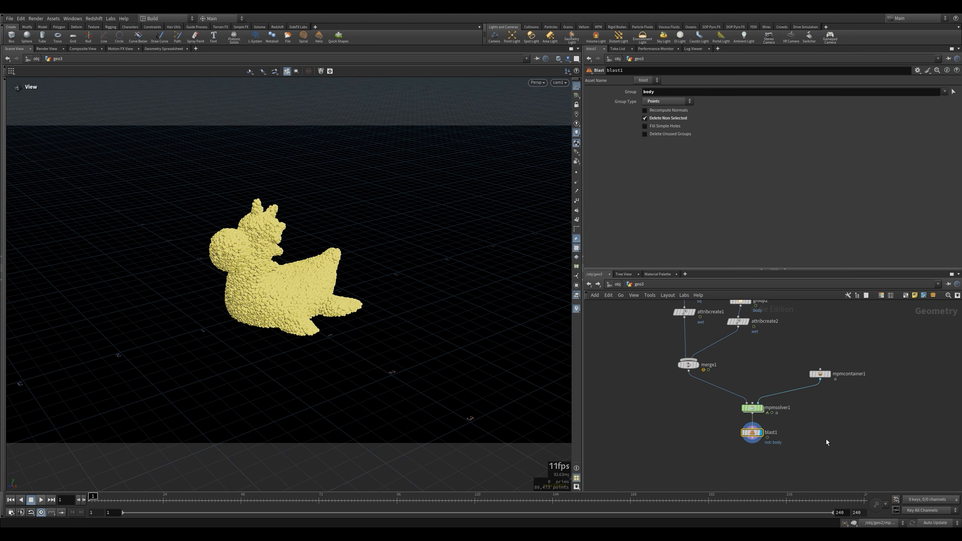
Step: Display the mpmsolver1 node and play the simulation with continuous emission
left_click(760, 408)
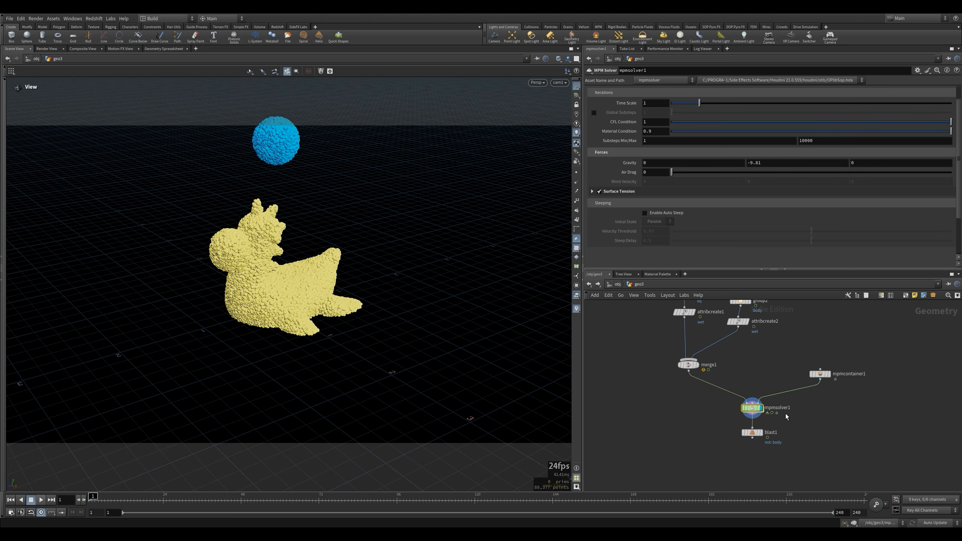
key("Up")
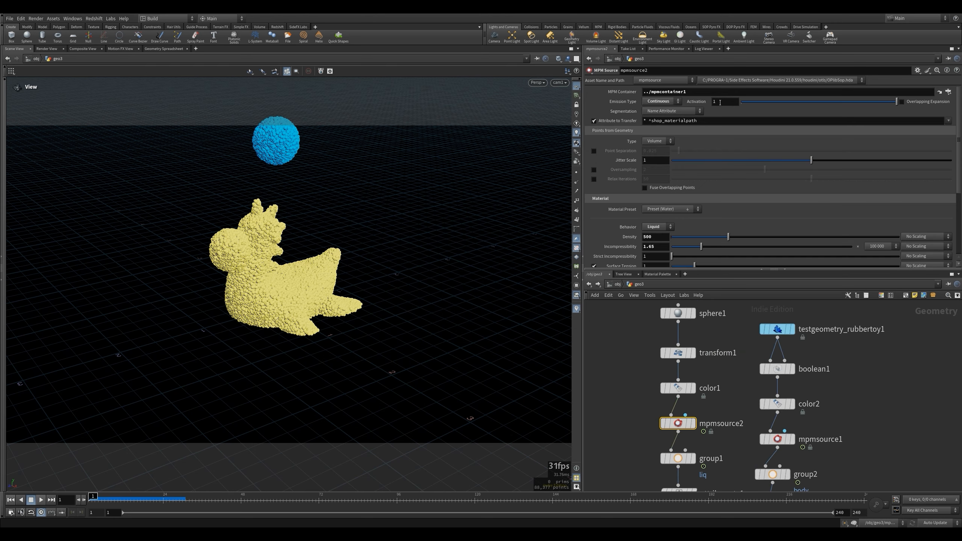
Step: Try the expression $F==1 for mpmsource2's Activation, and revert the parameter to its default
left_click(720, 101)
type("$F==1")
key("Return")
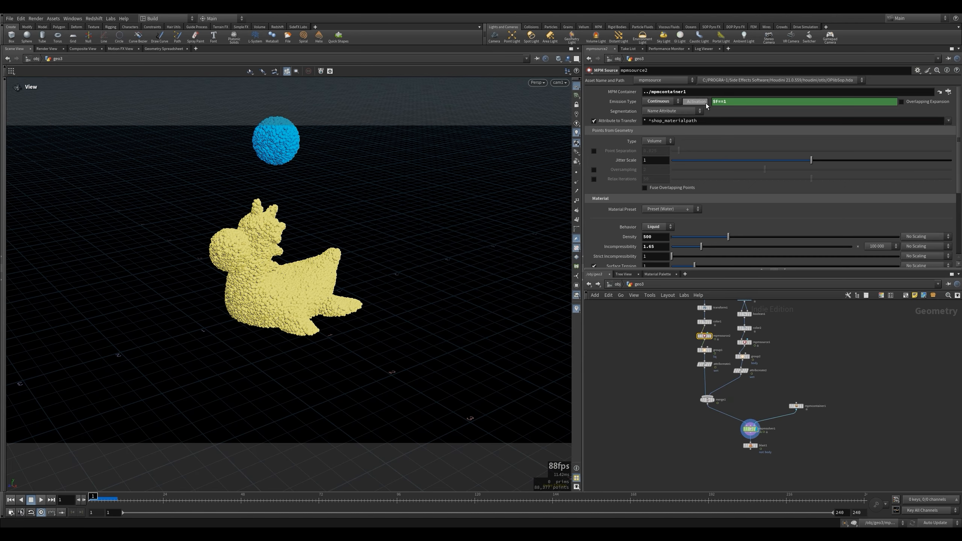
right_click(701, 102)
left_click(735, 215)
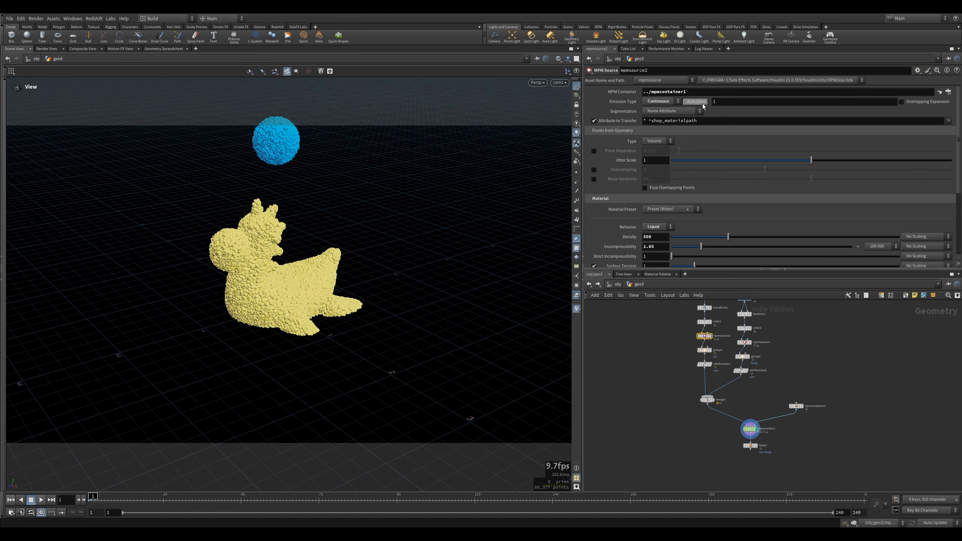
Step: Insert a Mountain node between sphere1 and transform1 in the water branch and display it
scroll(694, 349, "up", 3)
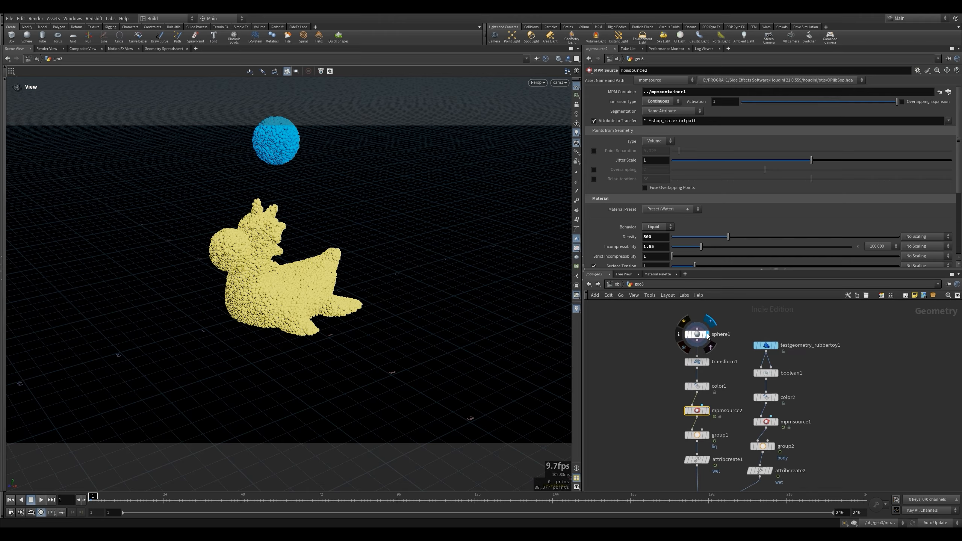
left_click(698, 335)
key("Tab")
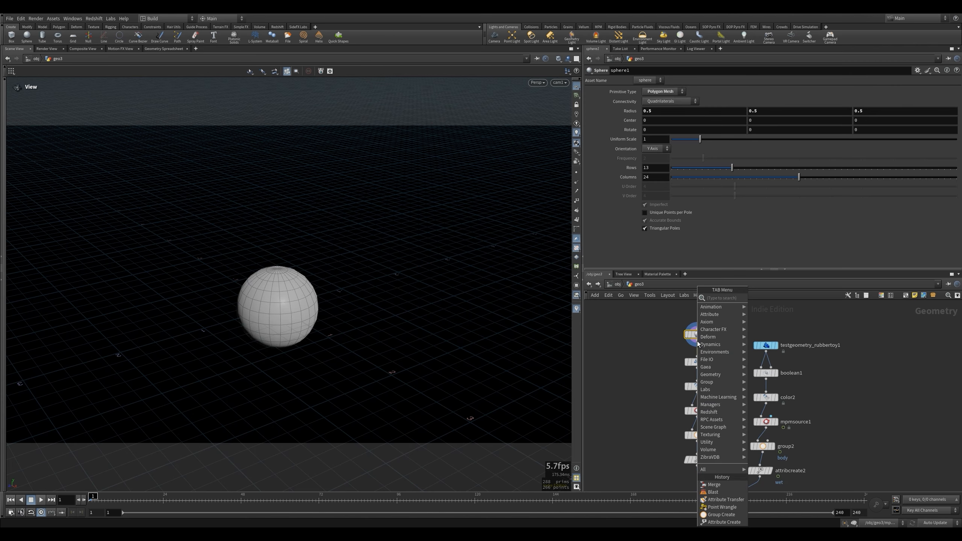
type("mount")
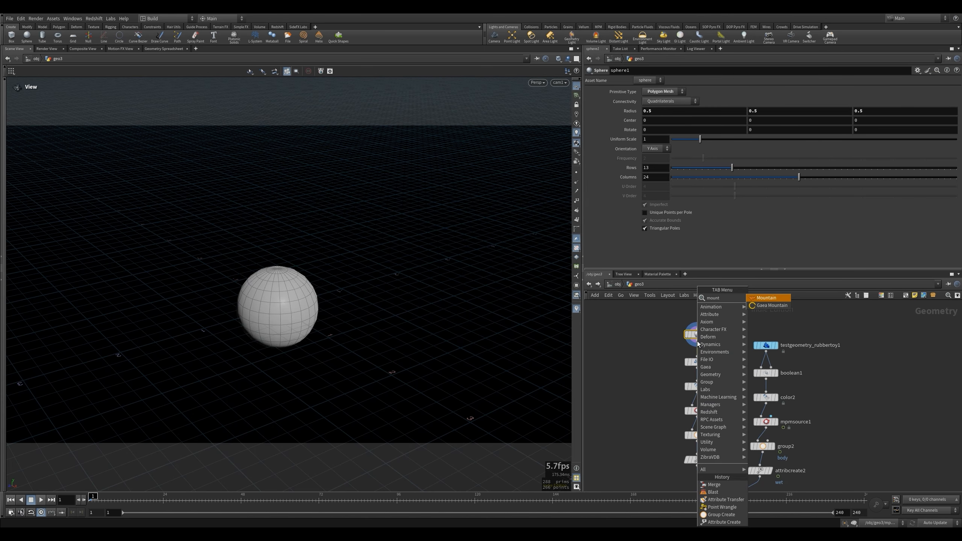
key("Return")
left_click(706, 357)
Step: Enable Animation for mountain1's noise pattern, play the deforming sphere, and rewind
scroll(599, 245, "down", 3)
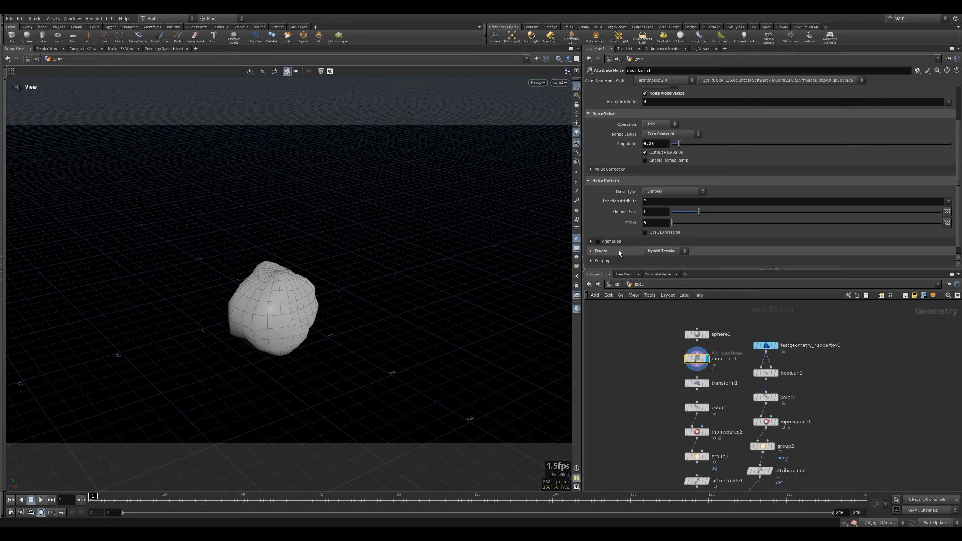
left_click(598, 241)
key("Up")
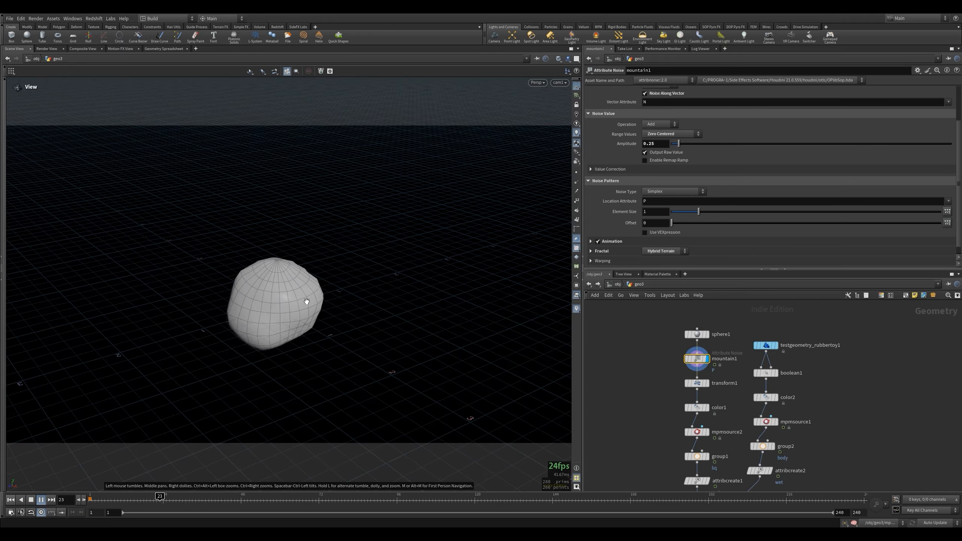
key("ctrl+Up")
Step: Display transform1 and apply a Motion FX Noise effect to its Z translation
left_click(696, 382)
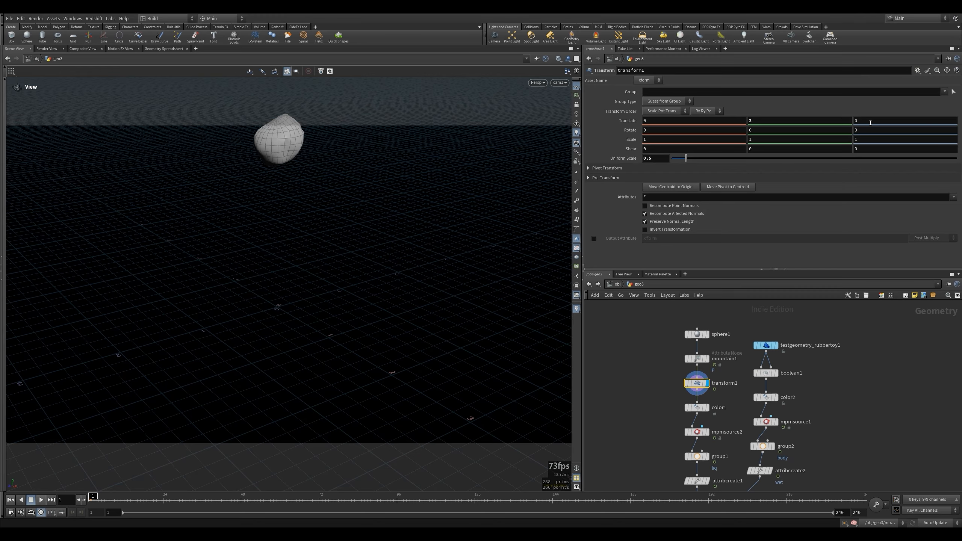
middle_click_drag(870, 123, 859, 121)
right_click(860, 122)
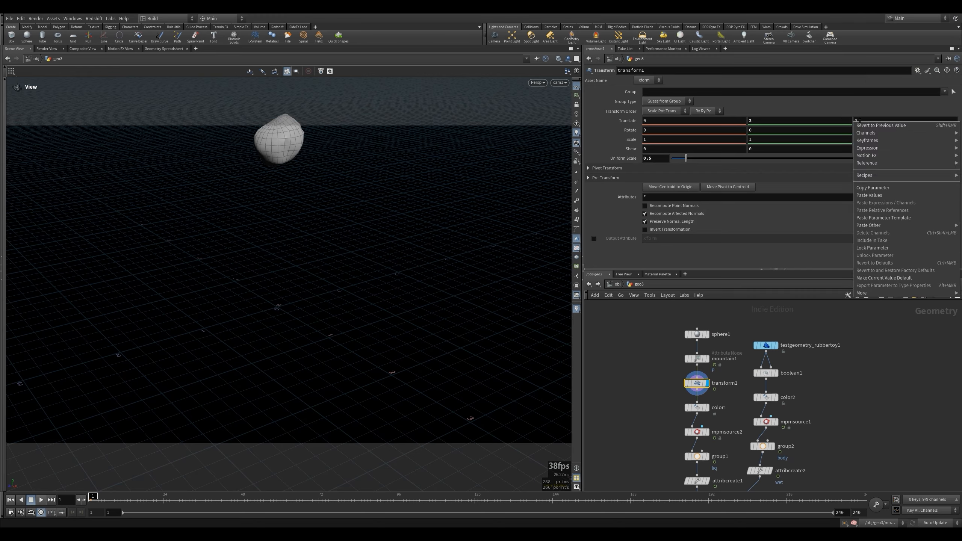
mouse_move(871, 156)
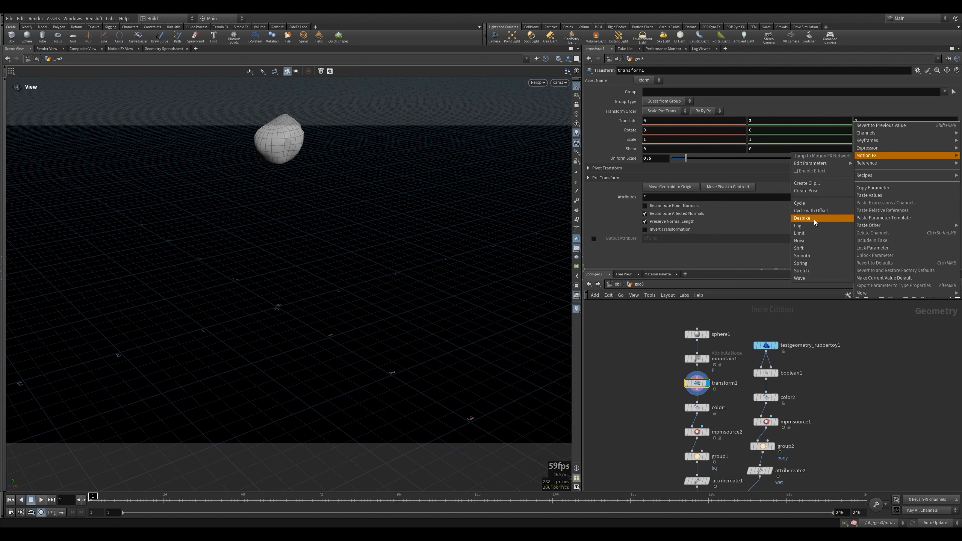
left_click(809, 241)
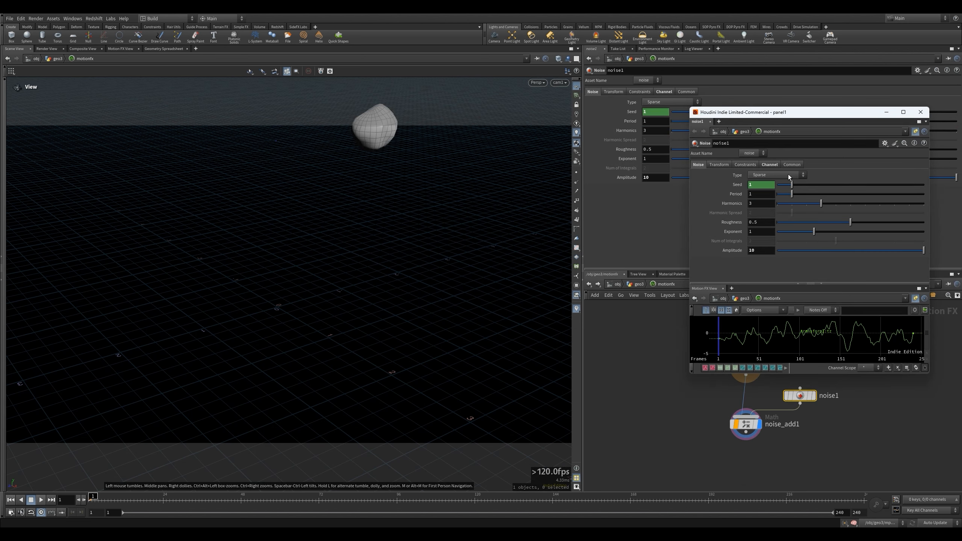
Step: Move the floating noise1 window aside, return to the geo3 network, and play the sphere's noise motion
left_click_drag(844, 114, 818, 449)
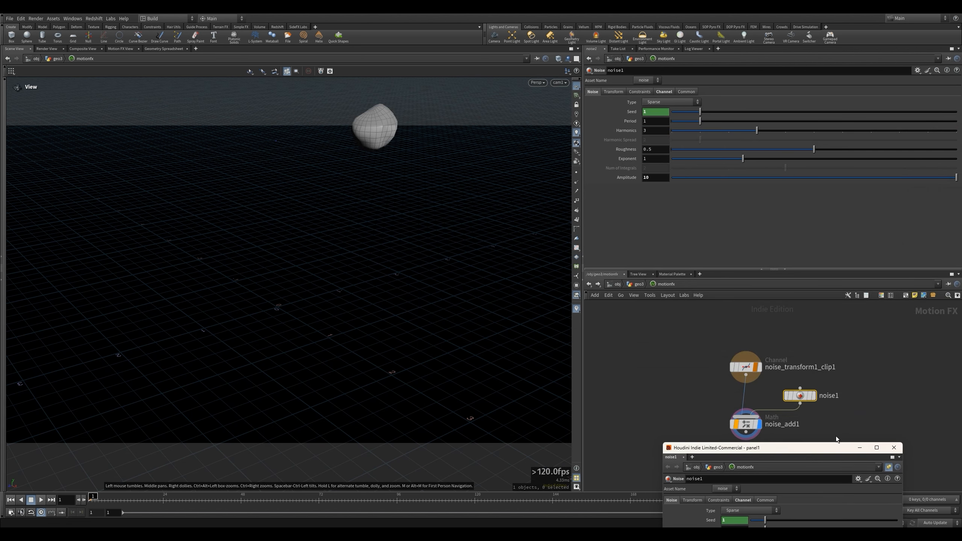
left_click(639, 284)
key("Up")
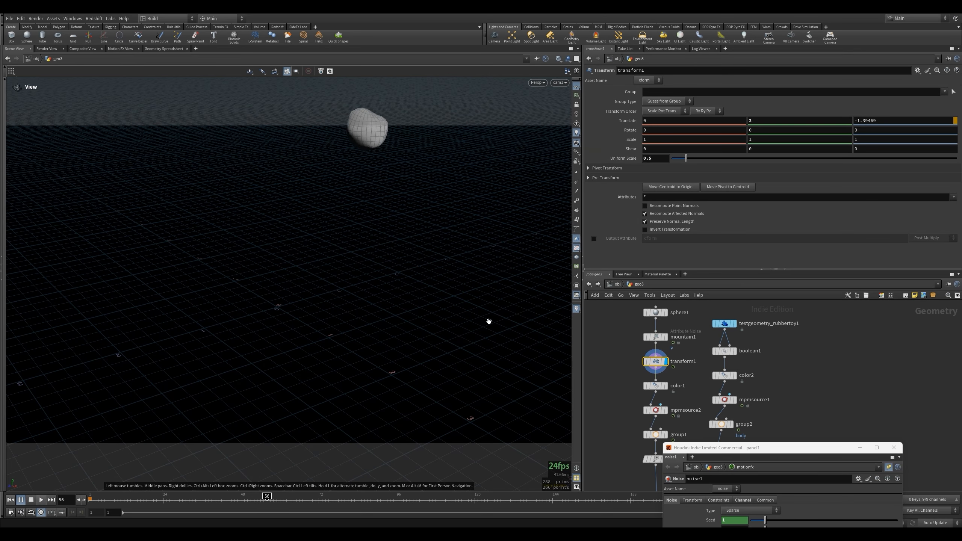
Step: Set the noise1 motion effect's amplitude to 1, preview the reduced movement, and rewind
left_click_drag(776, 448, 769, 275)
key("ctrl+Up")
left_click(726, 413)
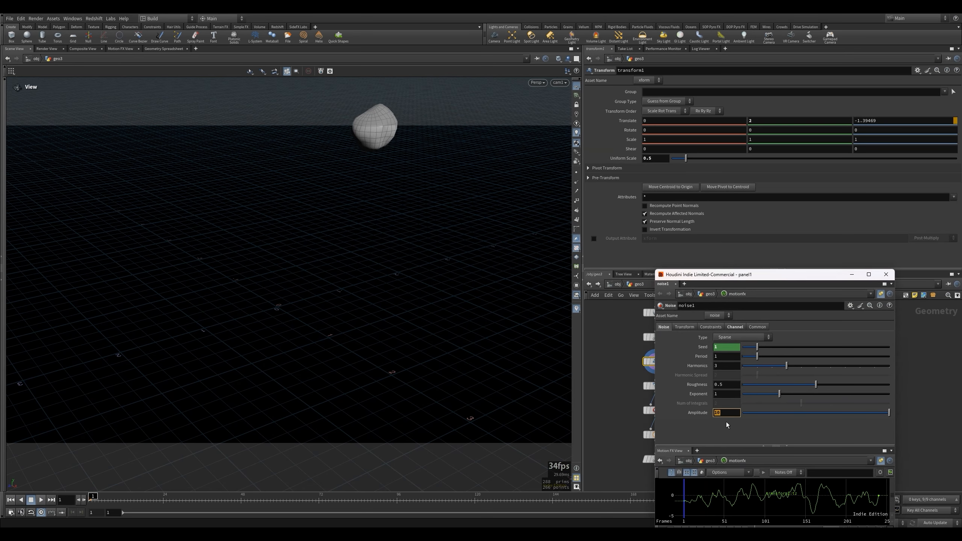
type("1")
key("Return")
key("Up")
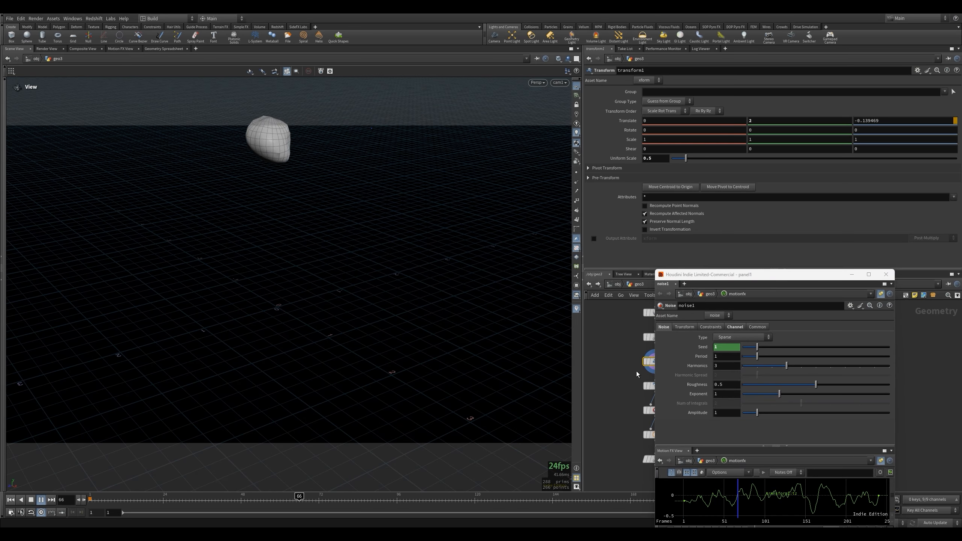
left_click(11, 499)
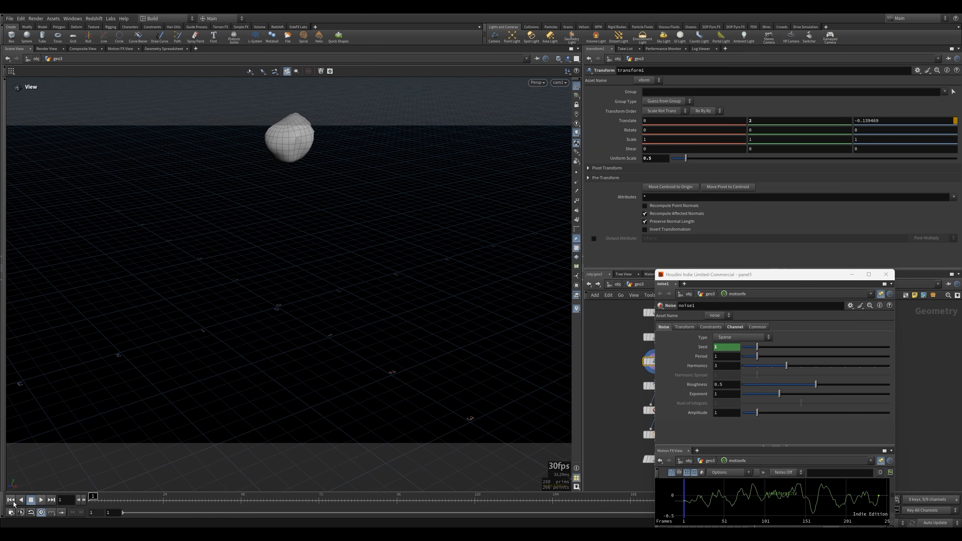
Step: Close the floating noise1 window and place the motionfx node beside transform1
left_click(886, 274)
left_click_drag(723, 448, 652, 343)
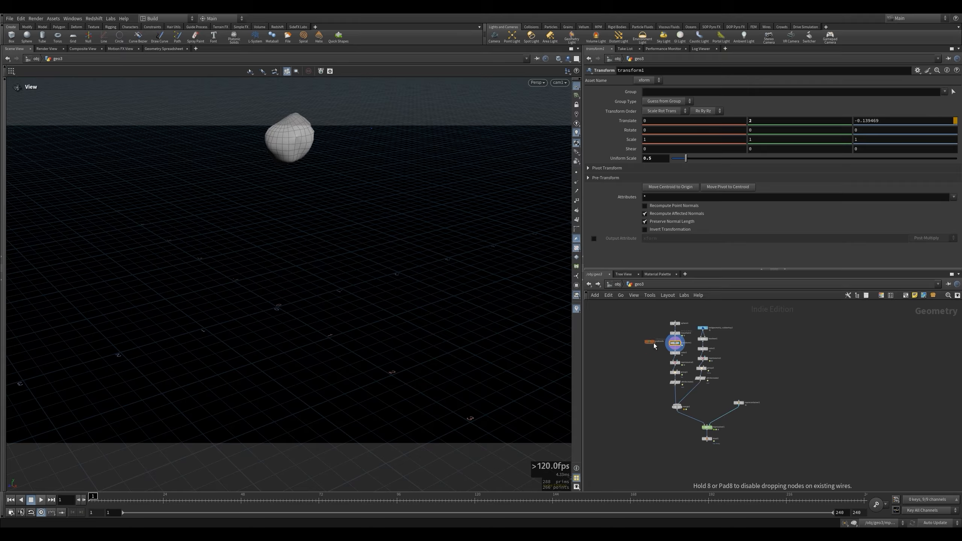
Step: Display mpmsolver1, play the simulation with the moving noisy water source, and rewind
scroll(662, 342, "up", 4)
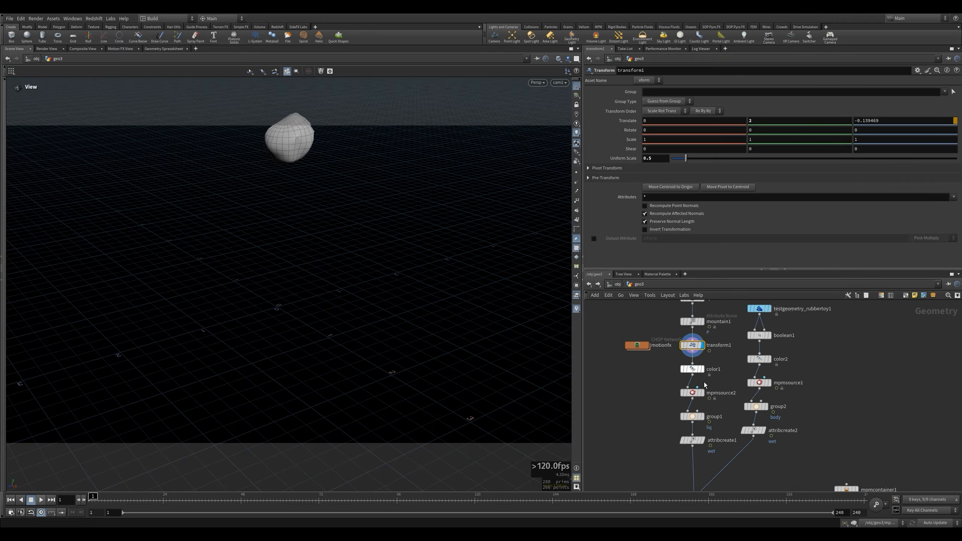
scroll(703, 346, "down", 4)
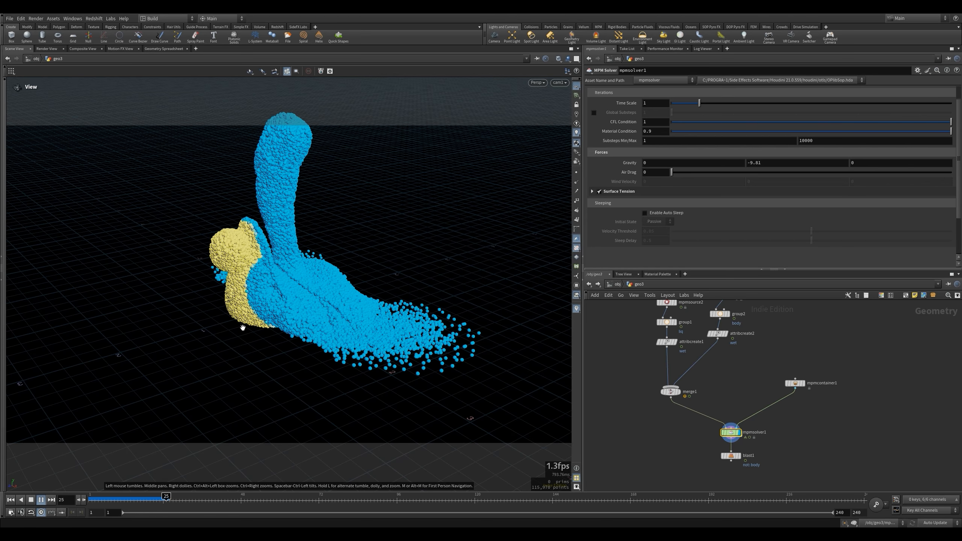
key("ctrl+Up")
Step: Set the Distance Threshold of attribtransfer1 to 0.1 in the SOP solver inside mpmsolver1
double_click(730, 432)
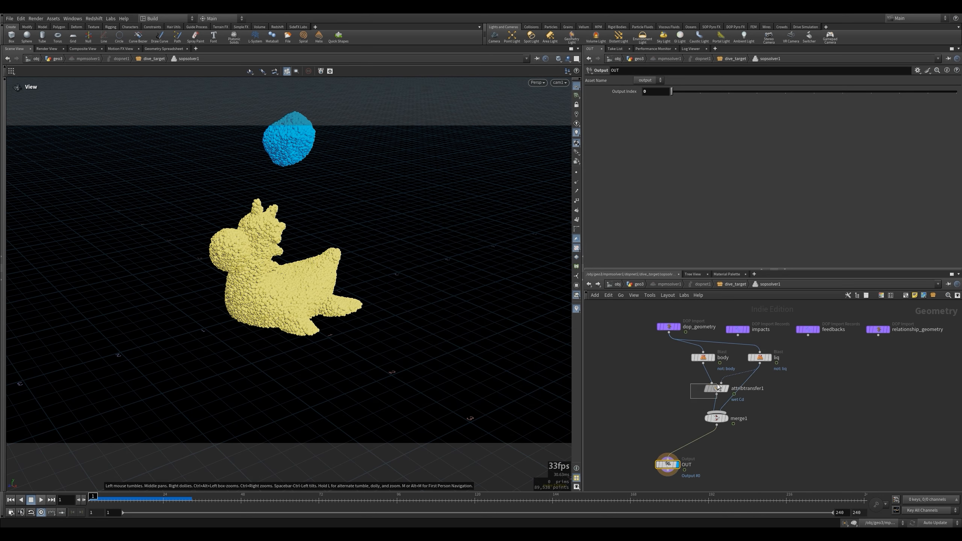
left_click_drag(717, 383, 717, 384)
key("BackSpace")
type("1")
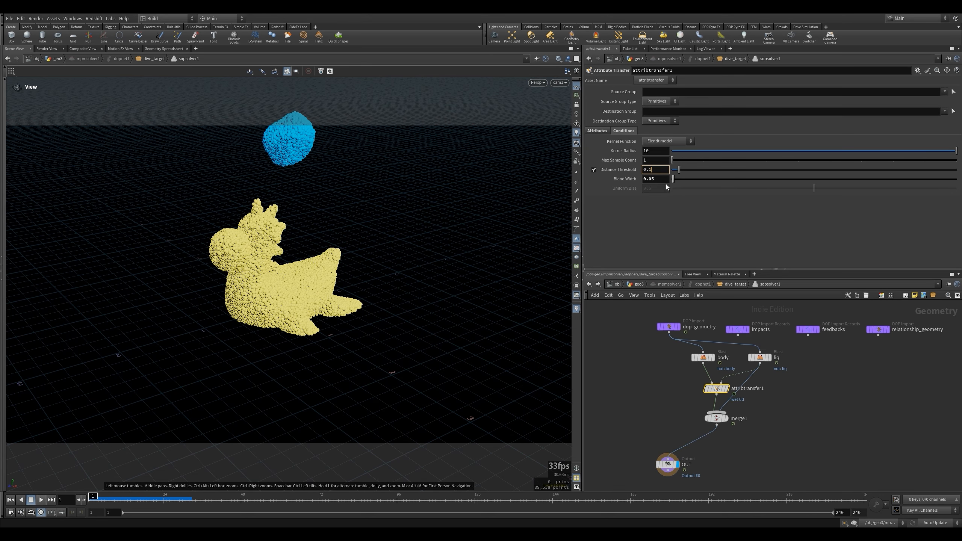
Step: Return to the geo3 network, display the bypassed blast1 node, play the simulation, and stop it
left_click(640, 284)
key("Up")
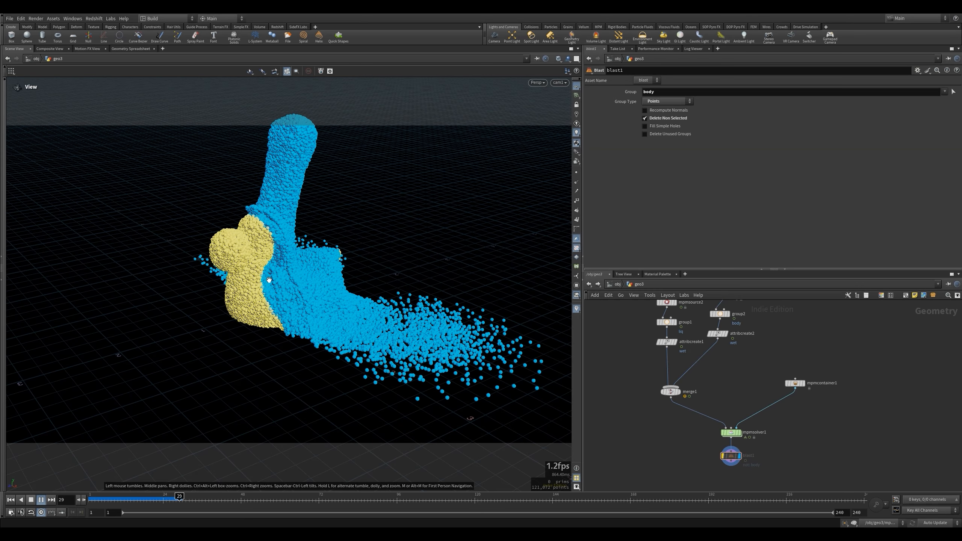
key("Escape")
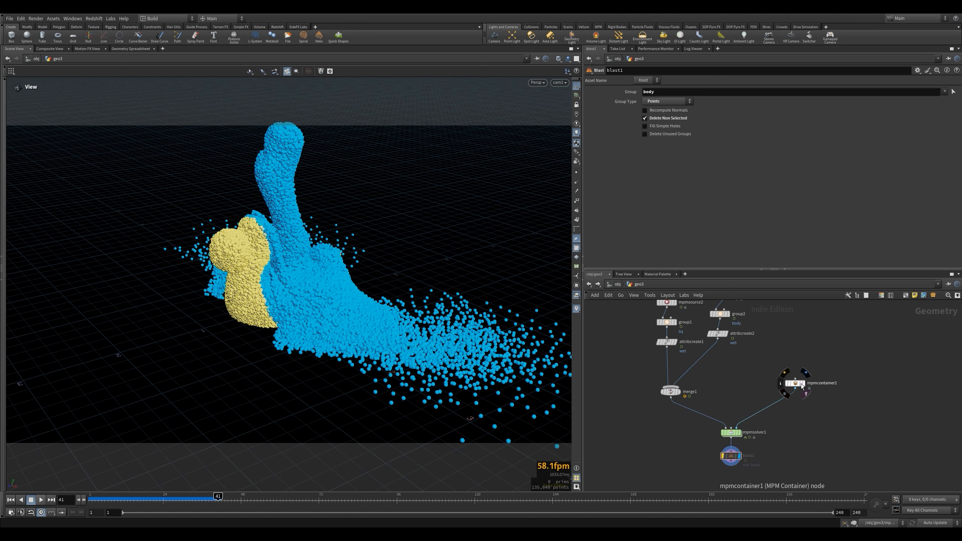
Step: Add a Box node above mpmcontainer1, connected to its input, and show it as a template over the displayed solver
left_click_drag(798, 384, 772, 413)
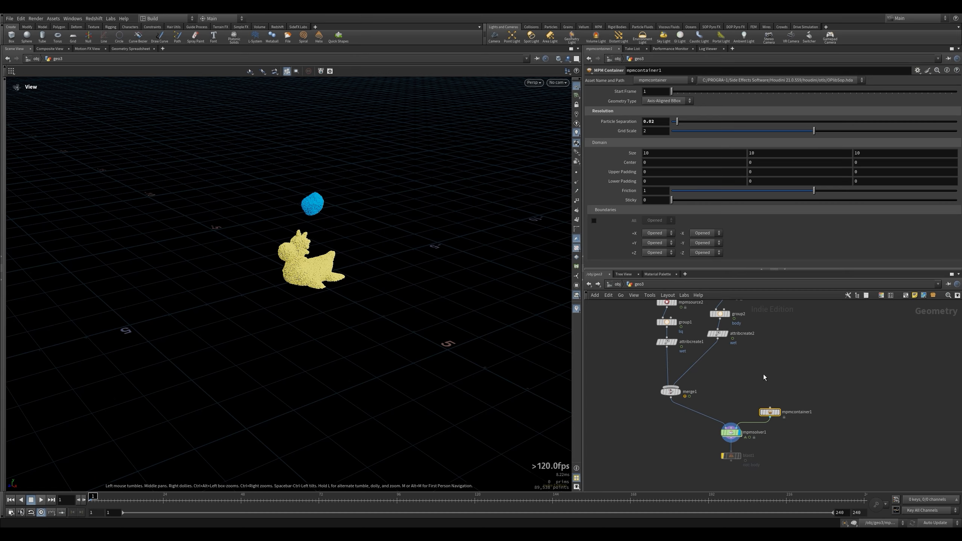
key("Tab")
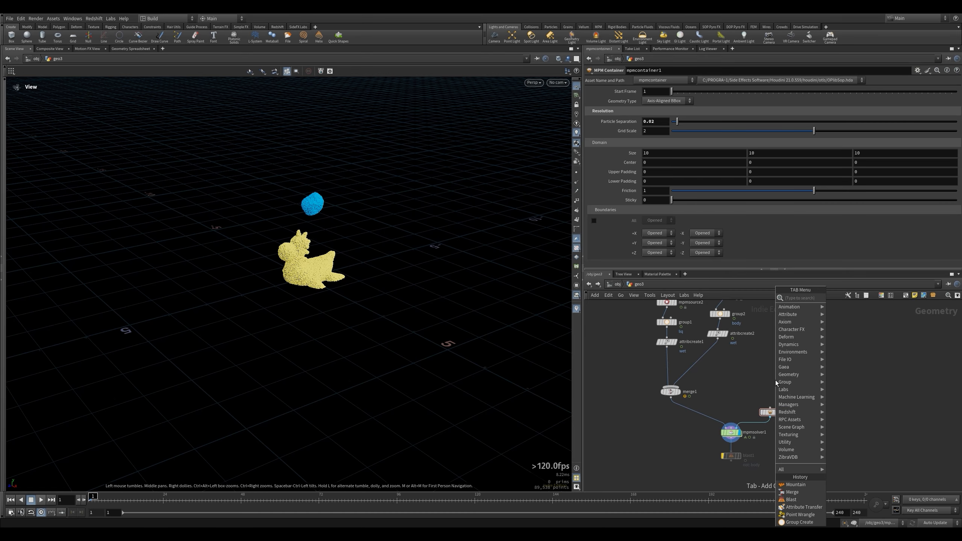
key("Return")
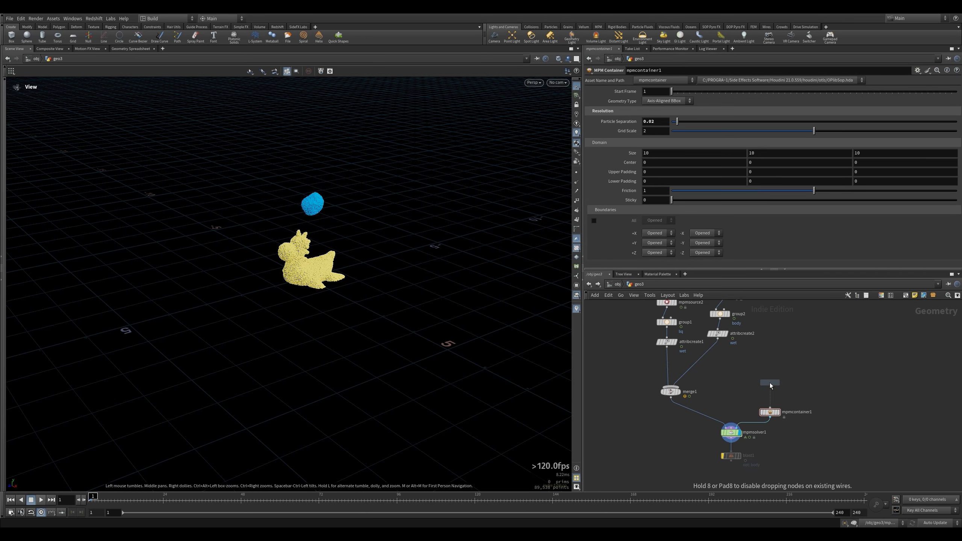
left_click(770, 382)
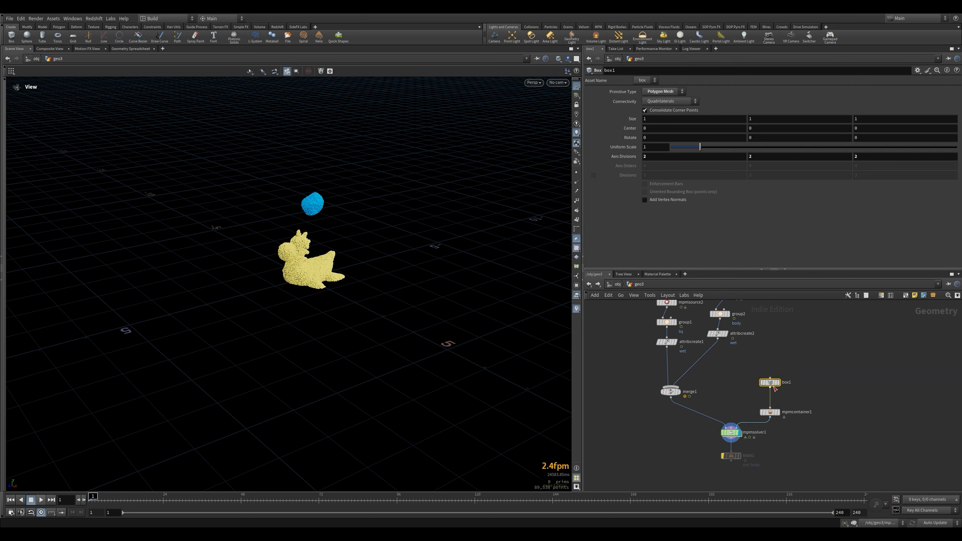
left_click(777, 383)
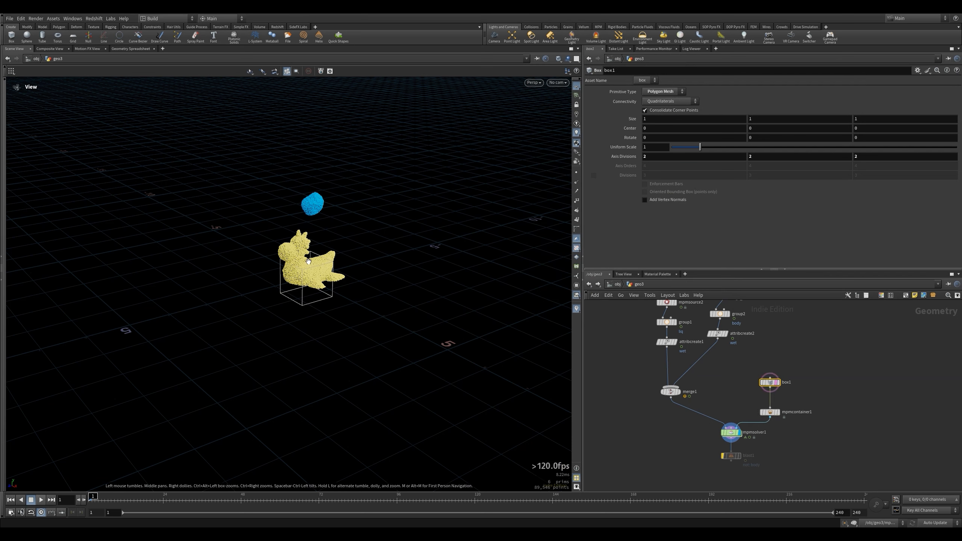
left_click(730, 433)
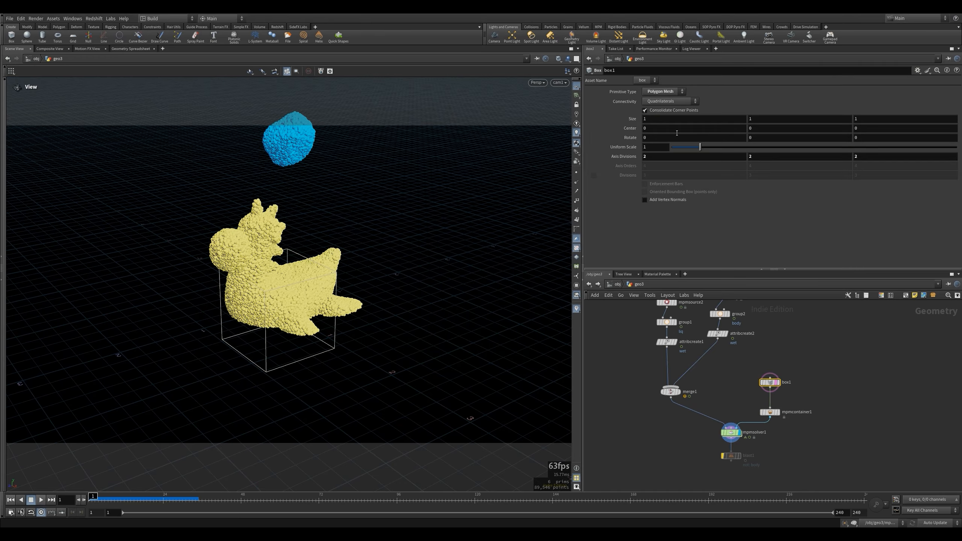
Step: Set the size of box1 to 5 in X, Y and Z
left_click(670, 120)
type("5")
key("Tab")
type("5")
key("Tab")
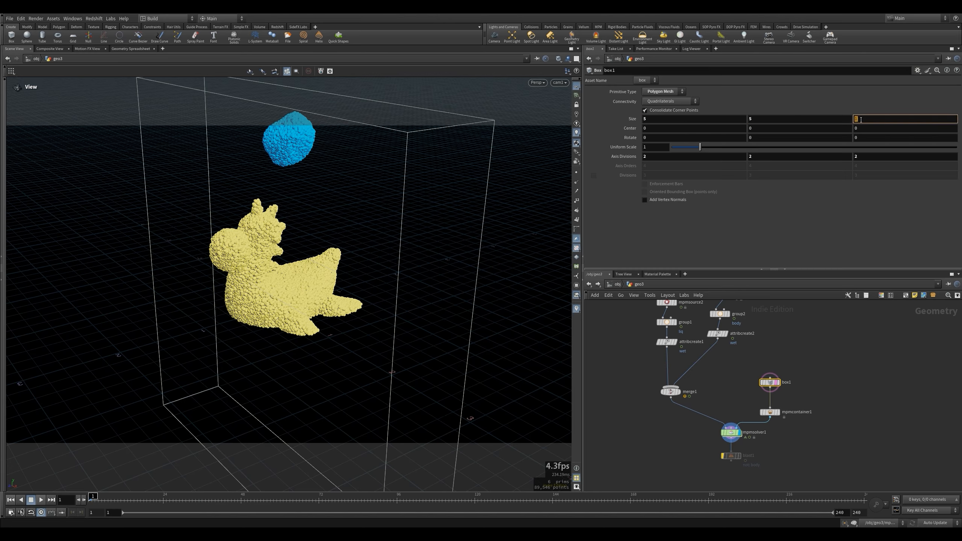
type("5")
Step: Reference box1's Y size in its Y center and halve it with the expression ch("sizey")/2
right_click(795, 122)
left_click(825, 189)
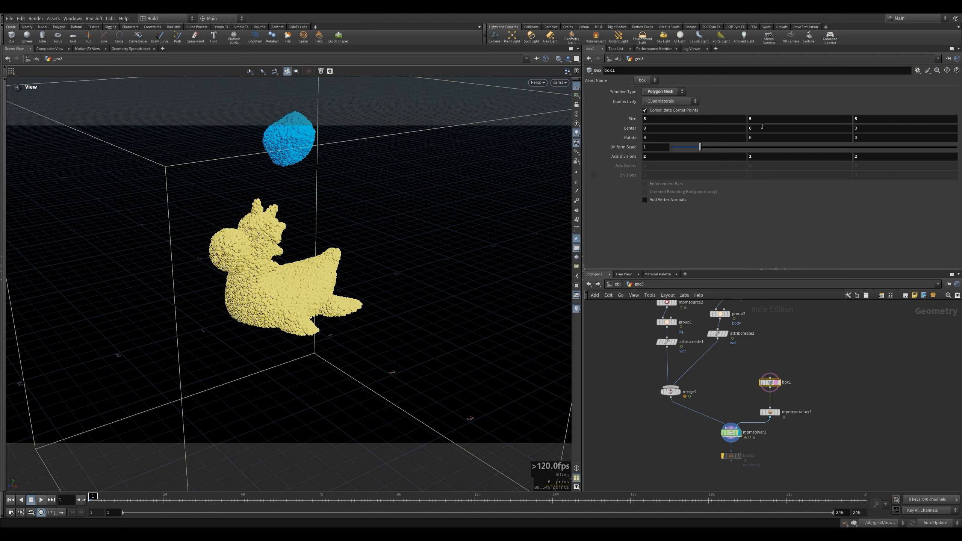
right_click(755, 130)
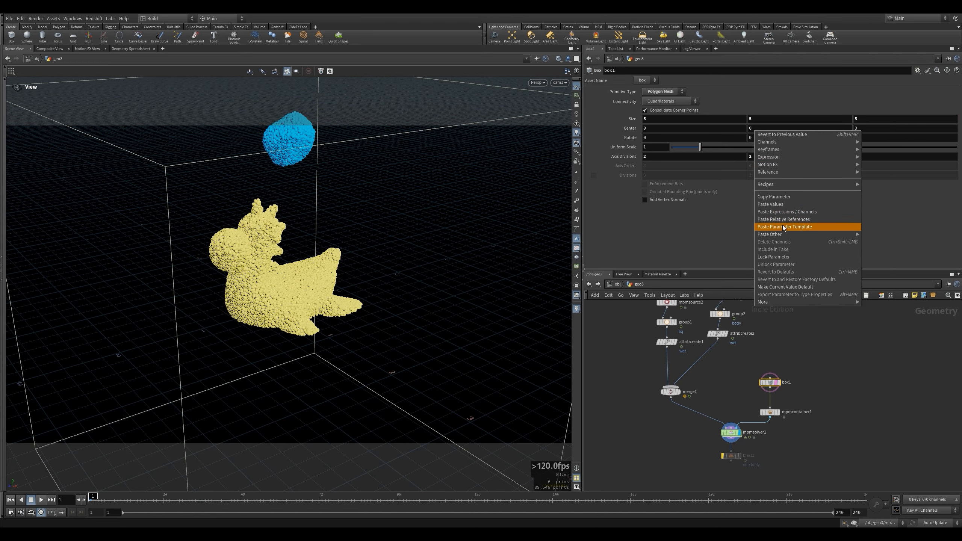
left_click(790, 226)
right_click(760, 131)
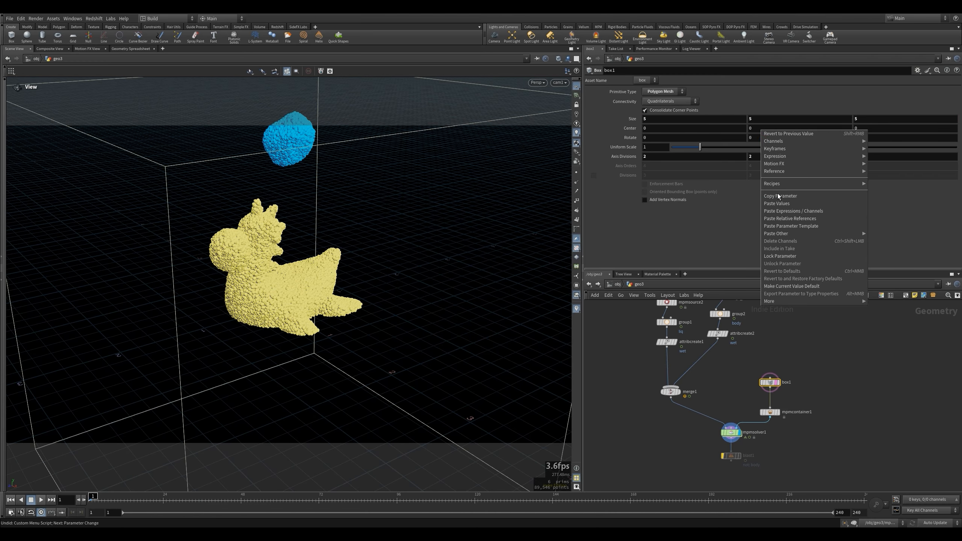
left_click(790, 218)
left_click(788, 129)
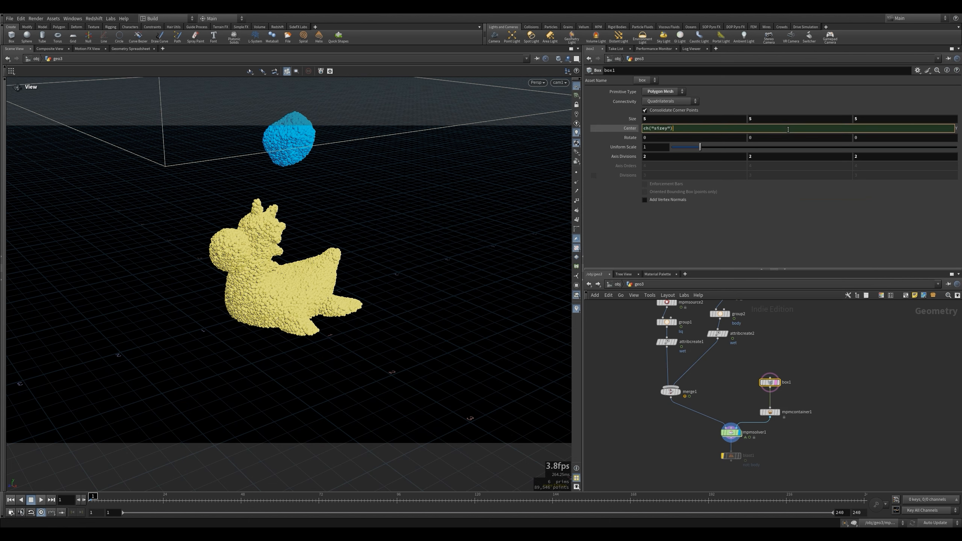
type("/2")
key("Return")
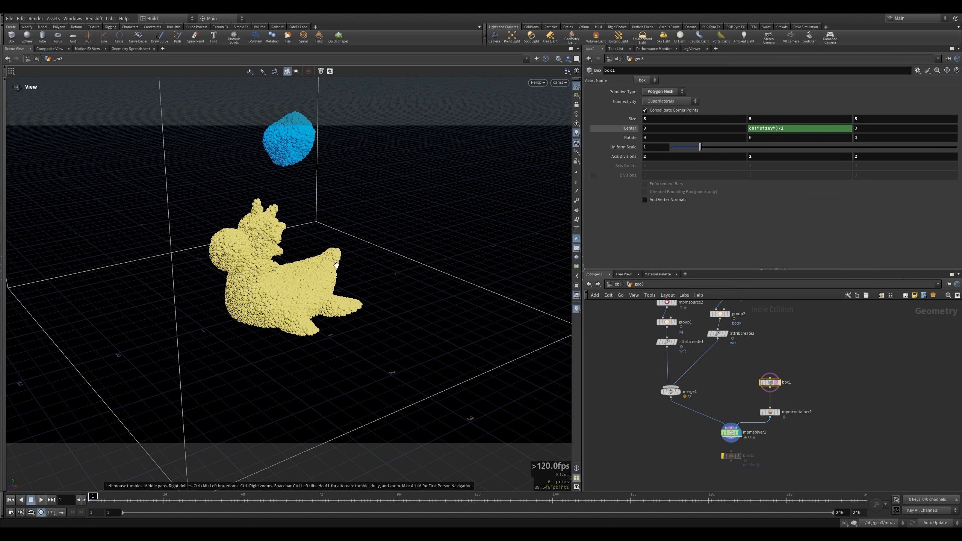
Step: Try Y sizes of 3 and 2.5 on box1
left_click(792, 121)
type("3")
key("Return")
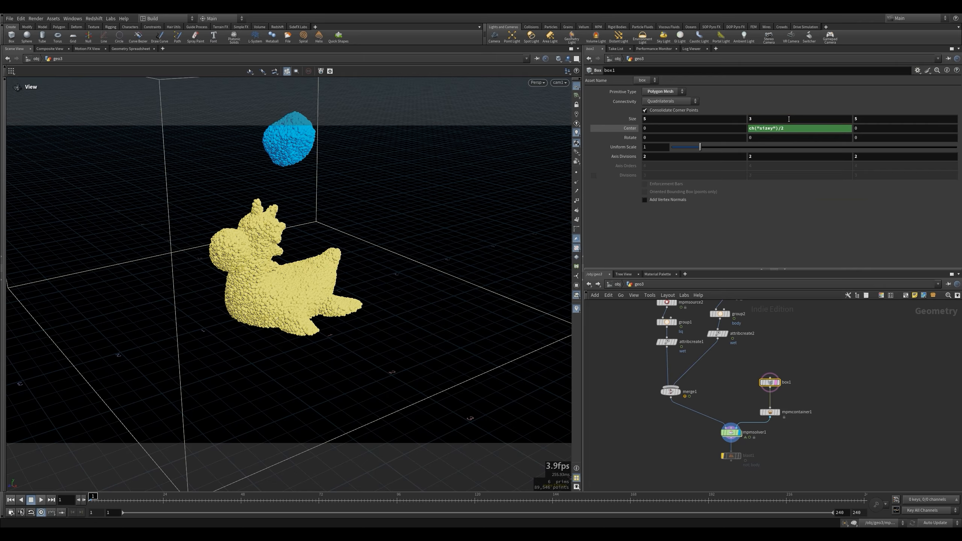
left_click(789, 119)
type("2.5")
key("Return")
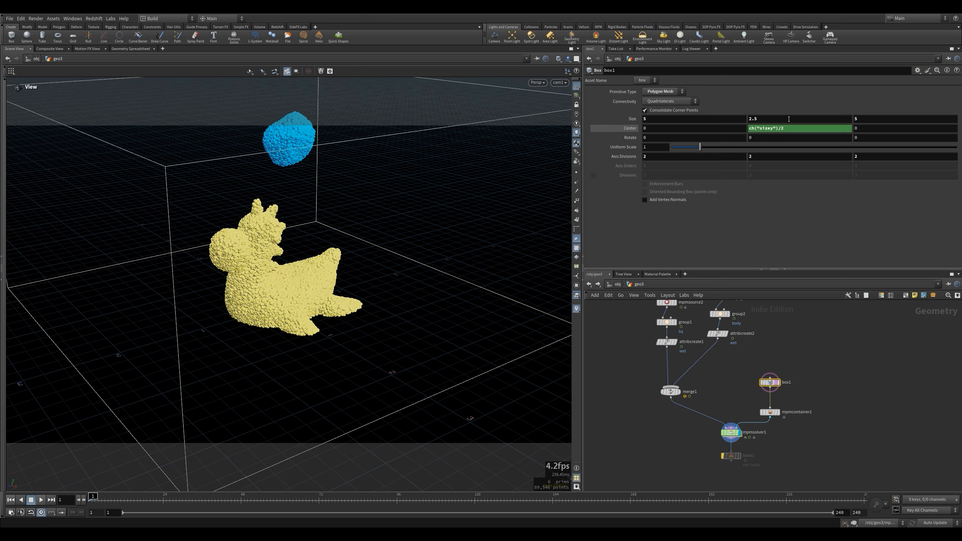
Step: Set the size of box1 to 3 in X, Y and Z
left_click(789, 119)
type("3")
left_click(692, 119)
type("3")
left_click(868, 119)
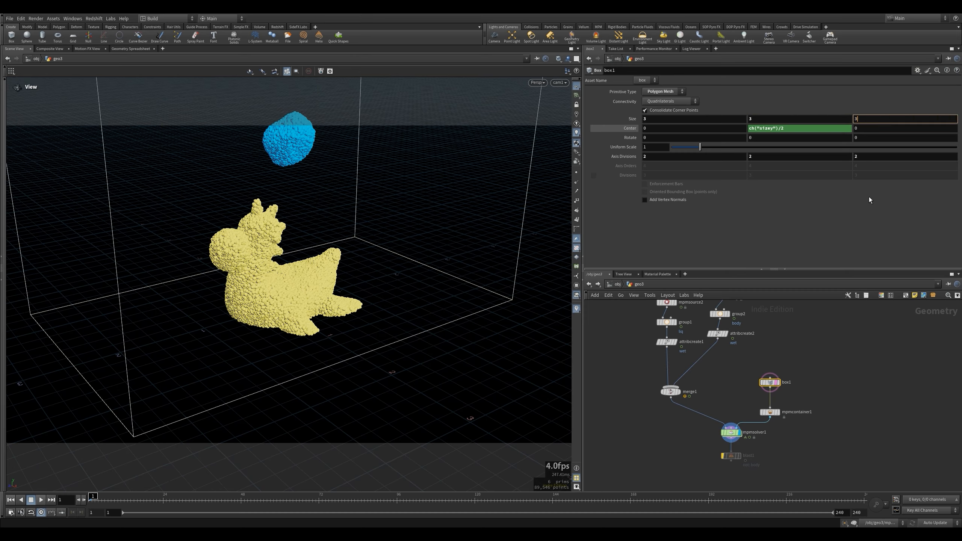
type("3")
key("Return")
Step: Select mpmsolver1, play the simulation inside the resized container, and stop it
left_click(730, 432)
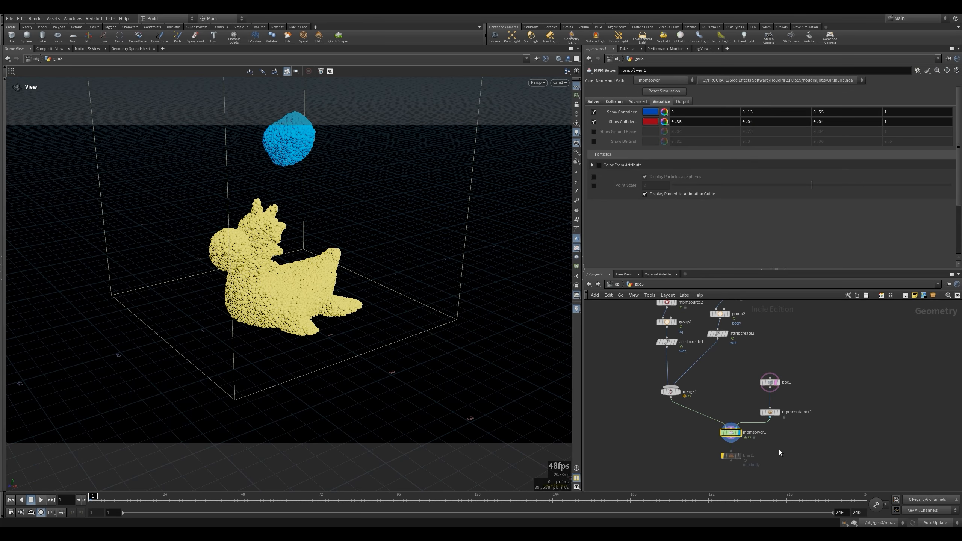
key("Up")
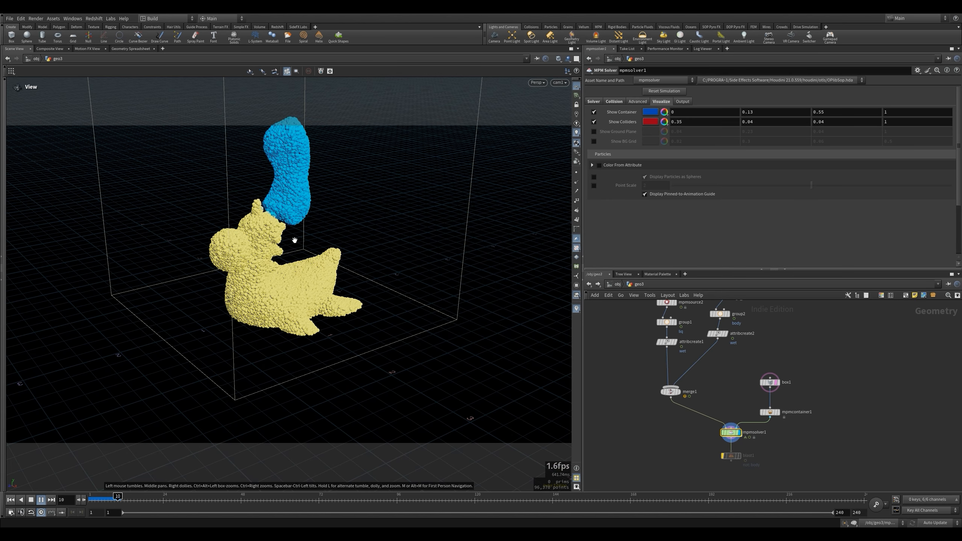
left_click(31, 500)
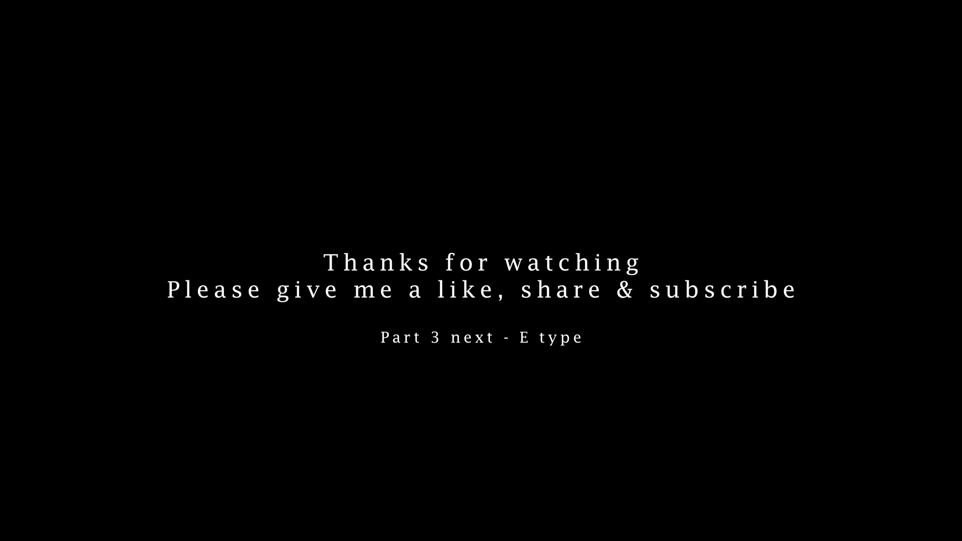